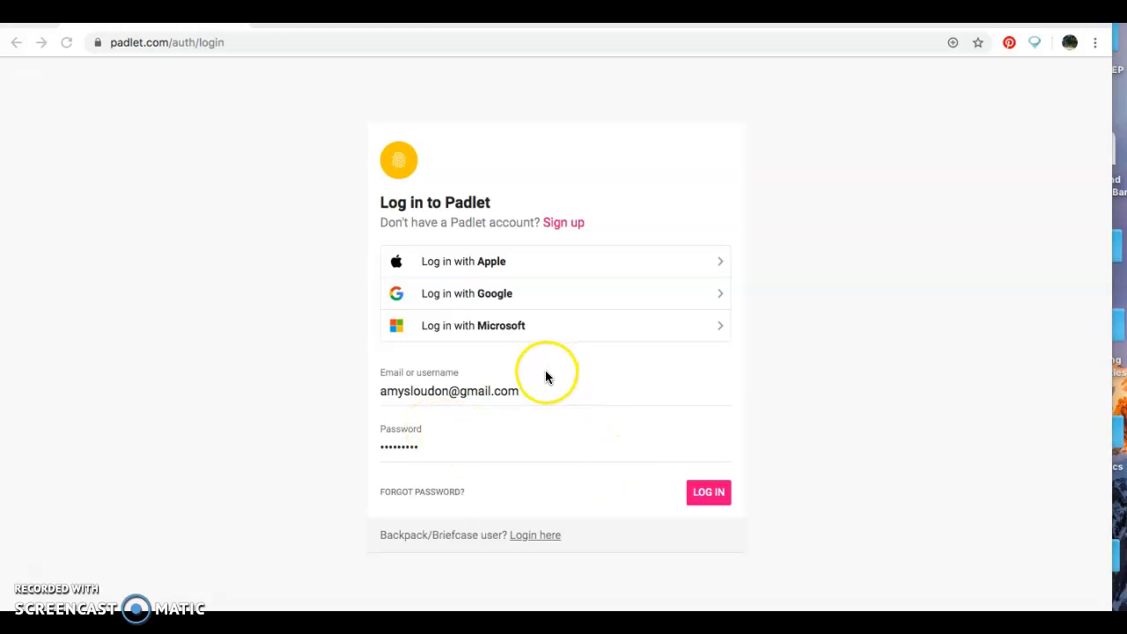
# - Submit the pre-filled email and password to log in to Padlet
pyautogui.click(707, 493)
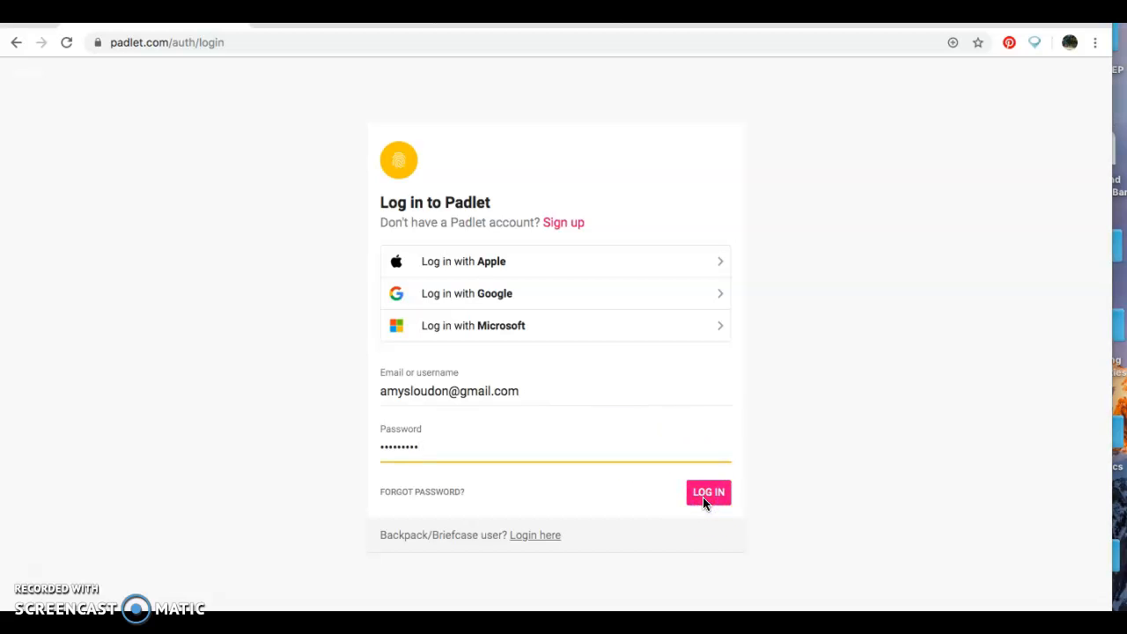
# - From the dashboard, make a new padlet using the blank Grid layout
pyautogui.click(707, 495)
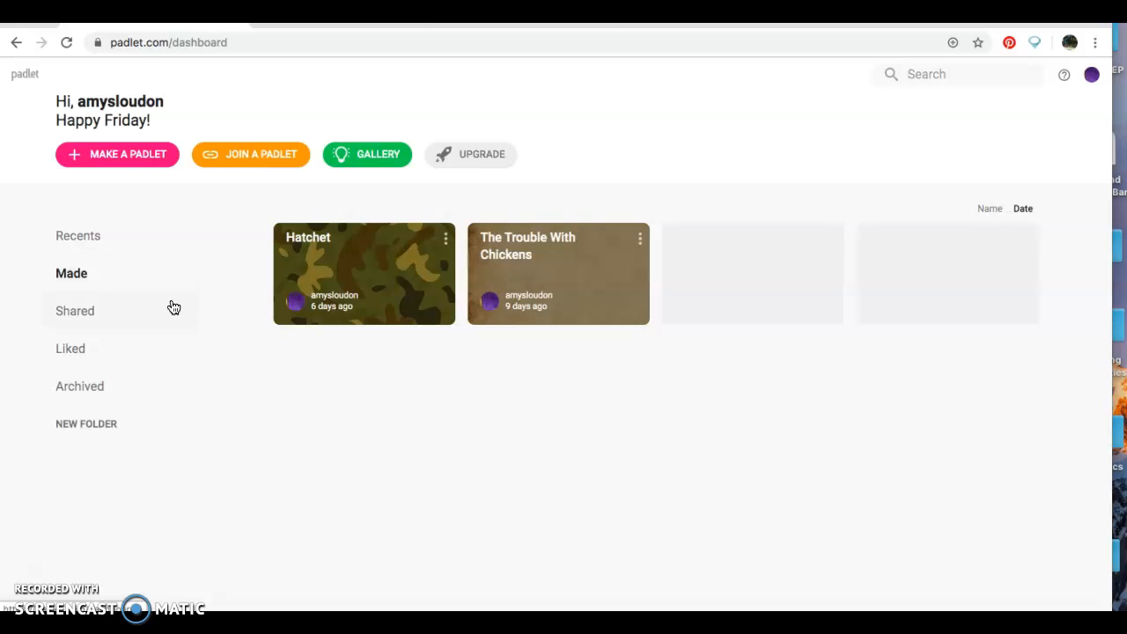
pyautogui.click(153, 349)
pyautogui.click(129, 143)
pyautogui.click(133, 154)
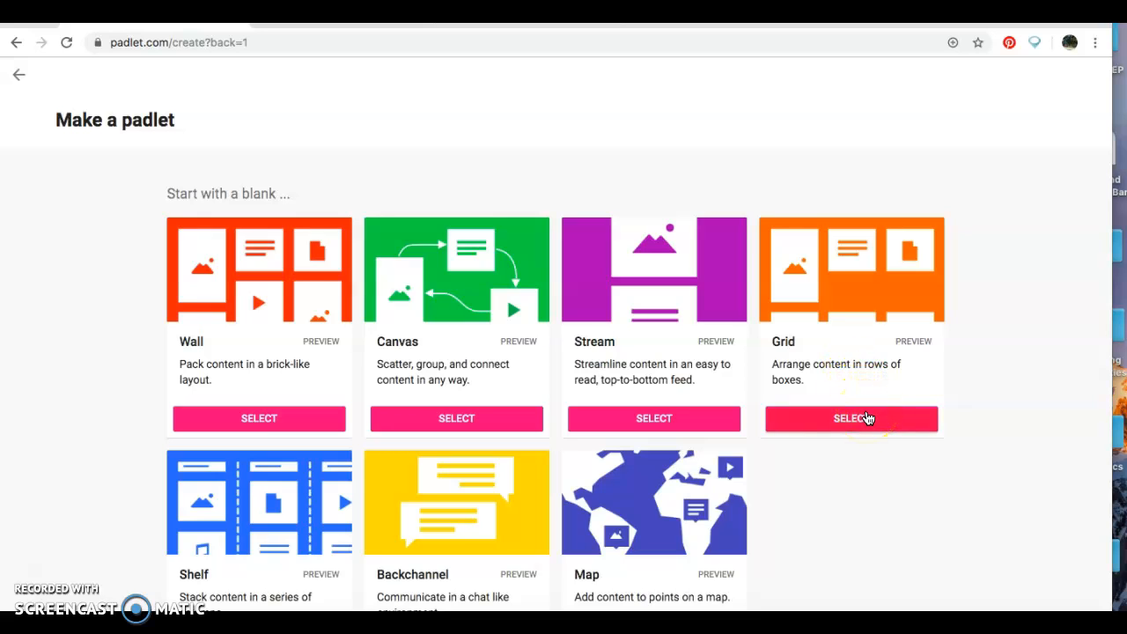
pyautogui.click(868, 418)
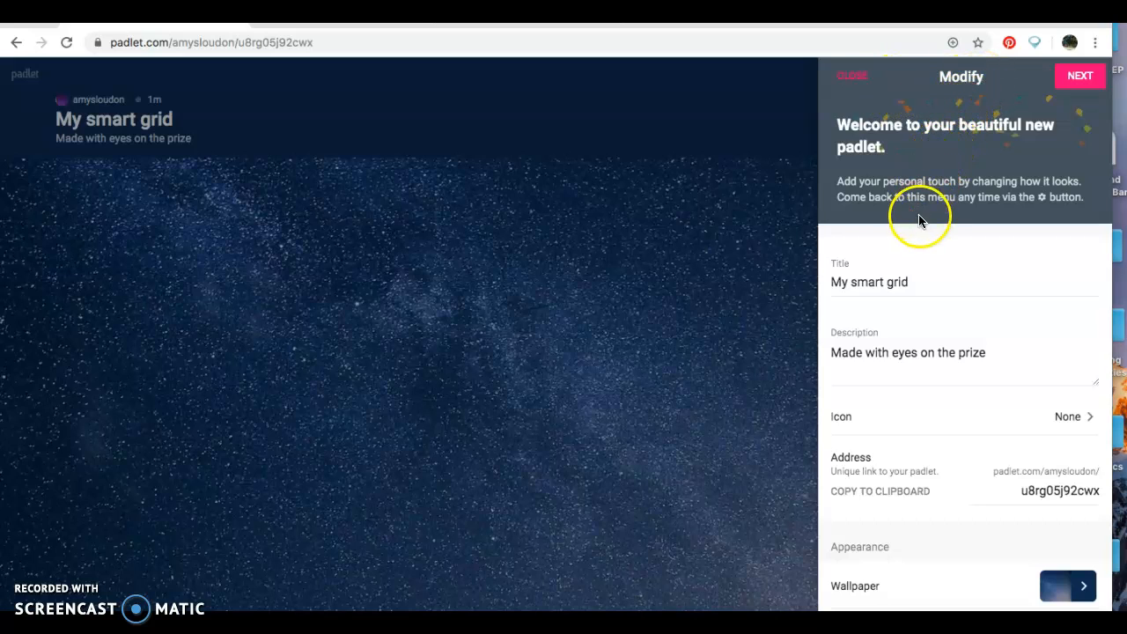
# - Replace the placeholder title with 'The Bridge Home' and the description with 'Chapters 20-25'
pyautogui.click(913, 279)
pyautogui.press('BackSpace')
pyautogui.press('BackSpace')
pyautogui.press('BackSpace')
pyautogui.press('BackSpace')
pyautogui.press('BackSpace')
pyautogui.press('BackSpace')
pyautogui.press('BackSpace')
pyautogui.press('BackSpace')
pyautogui.press('BackSpace')
pyautogui.press('BackSpace')
pyautogui.press('BackSpace')
pyautogui.press('BackSpace')
pyautogui.press('BackSpace')
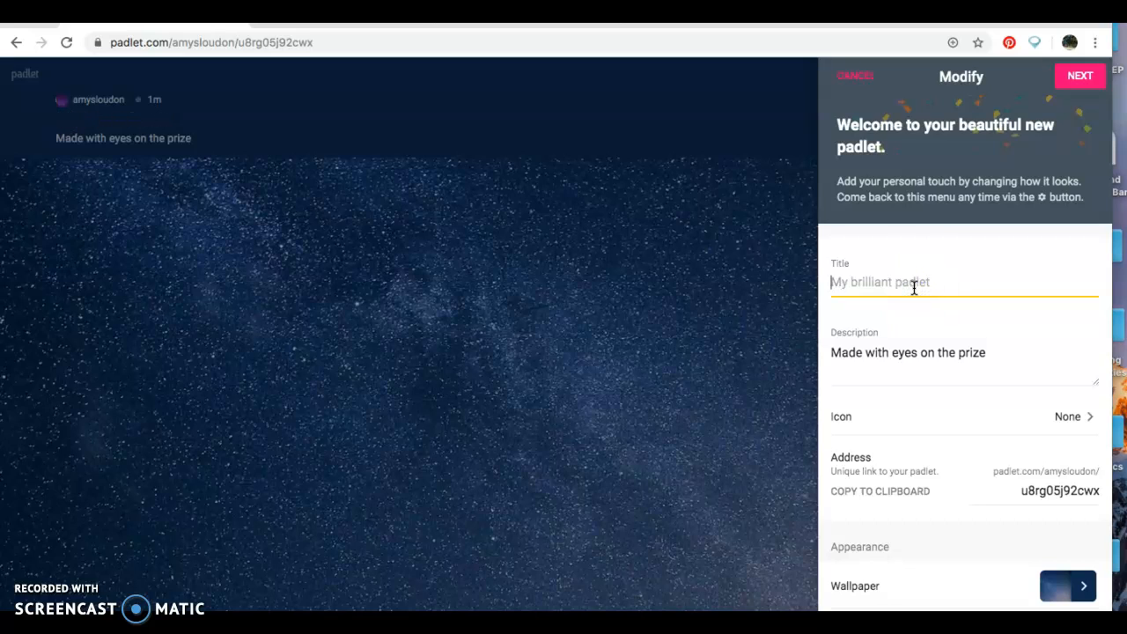
pyautogui.write('The Brid')
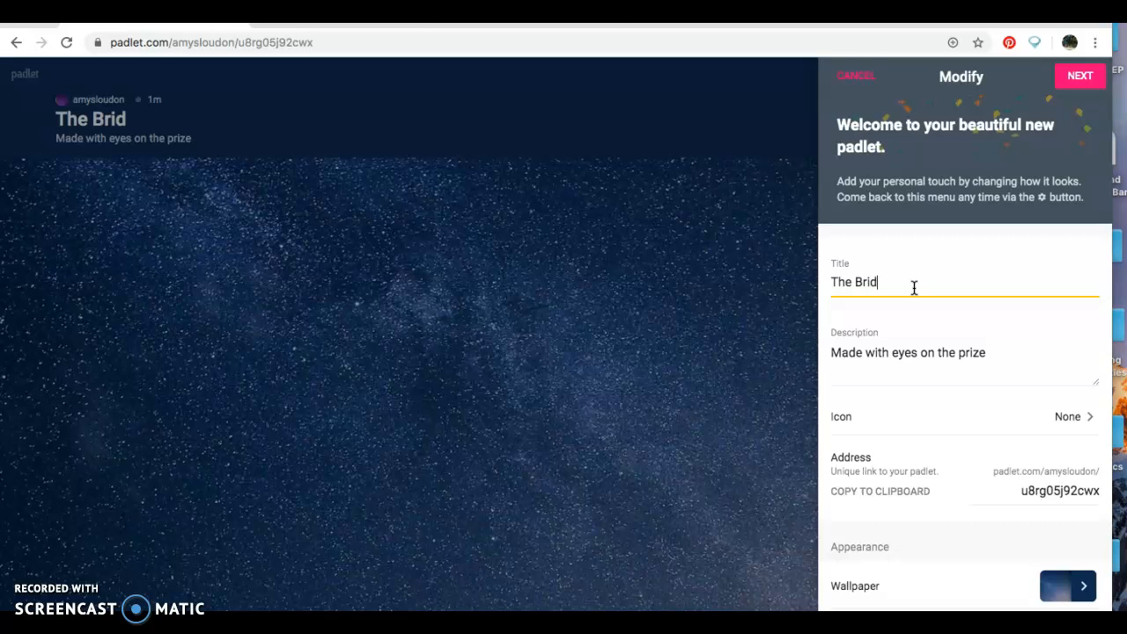
pyautogui.write('ge Home')
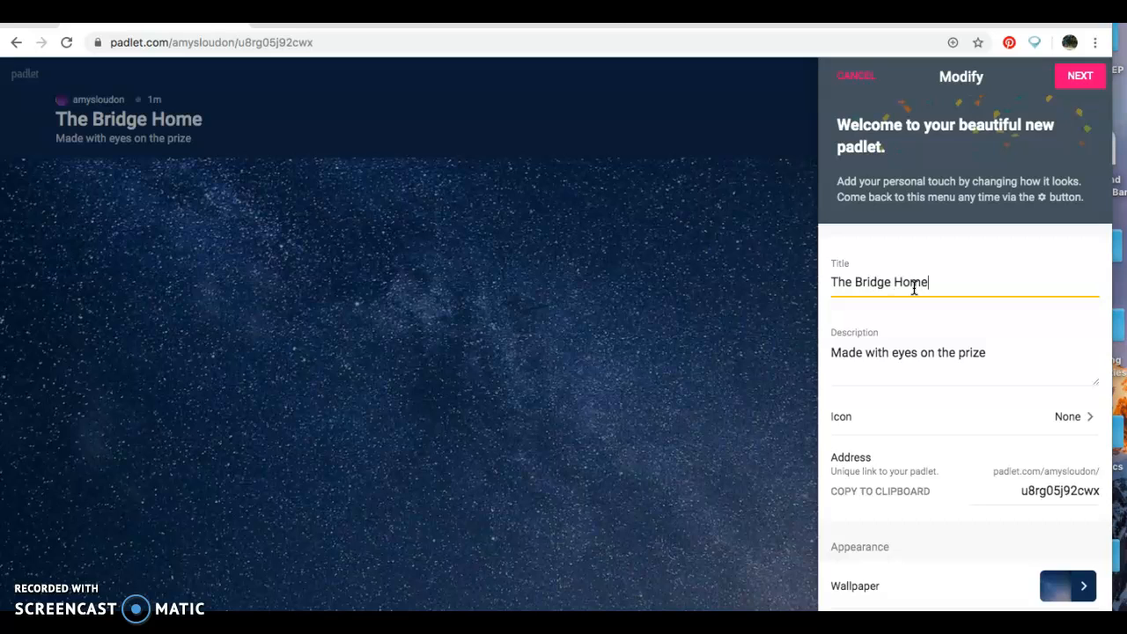
pyautogui.click(991, 352)
pyautogui.press('BackSpace')
pyautogui.press('BackSpace')
pyautogui.press('BackSpace')
pyautogui.press('BackSpace')
pyautogui.press('BackSpace')
pyautogui.press('BackSpace')
pyautogui.press('BackSpace')
pyautogui.press('BackSpace')
pyautogui.press('BackSpace')
pyautogui.press('BackSpace')
pyautogui.press('BackSpace')
pyautogui.press('BackSpace')
pyautogui.press('BackSpace')
pyautogui.press('BackSpace')
pyautogui.press('BackSpace')
pyautogui.press('BackSpace')
pyautogui.press('BackSpace')
pyautogui.press('BackSpace')
pyautogui.press('BackSpace')
pyautogui.press('BackSpace')
pyautogui.press('BackSpace')
pyautogui.press('BackSpace')
pyautogui.press('BackSpace')
pyautogui.press('BackSpace')
pyautogui.press('BackSpace')
pyautogui.press('BackSpace')
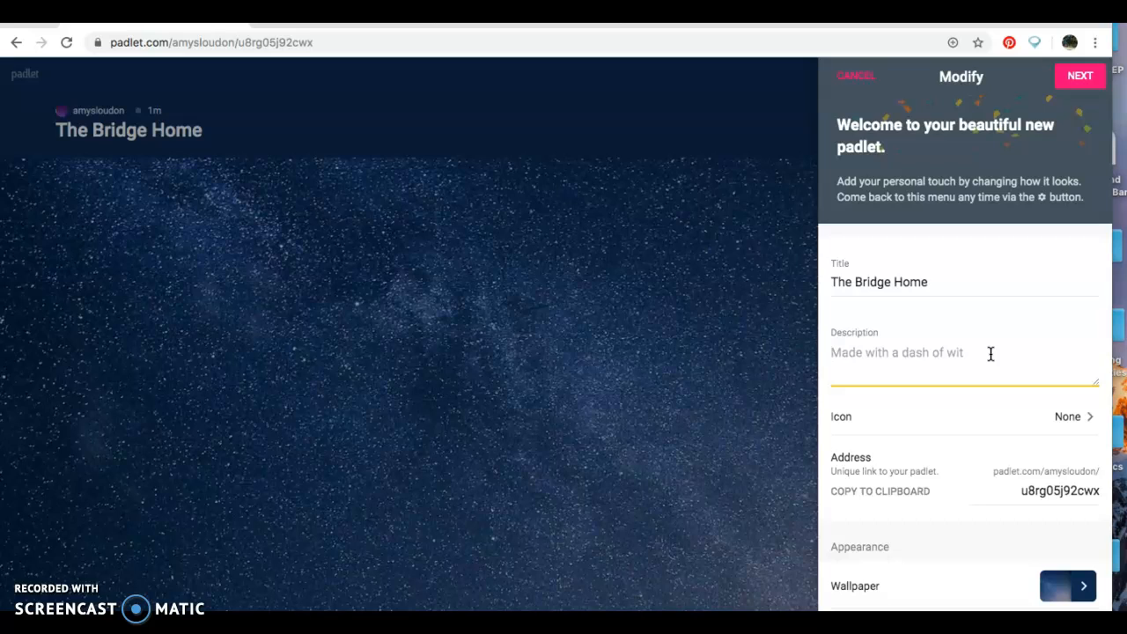
pyautogui.write('Chapters 20-25')
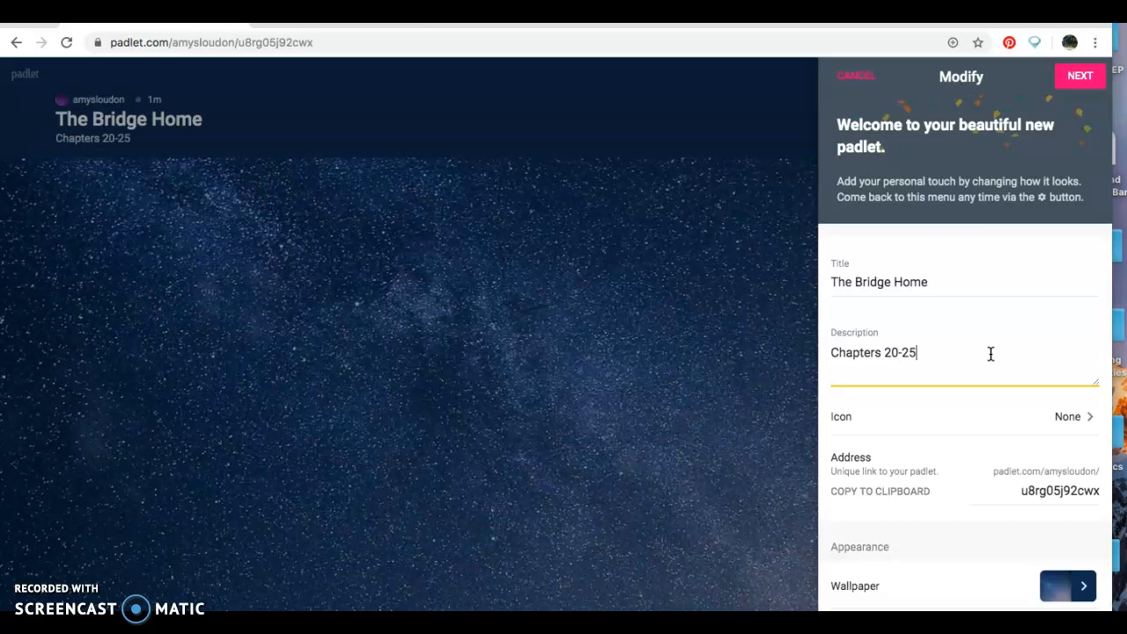
pyautogui.click(1056, 426)
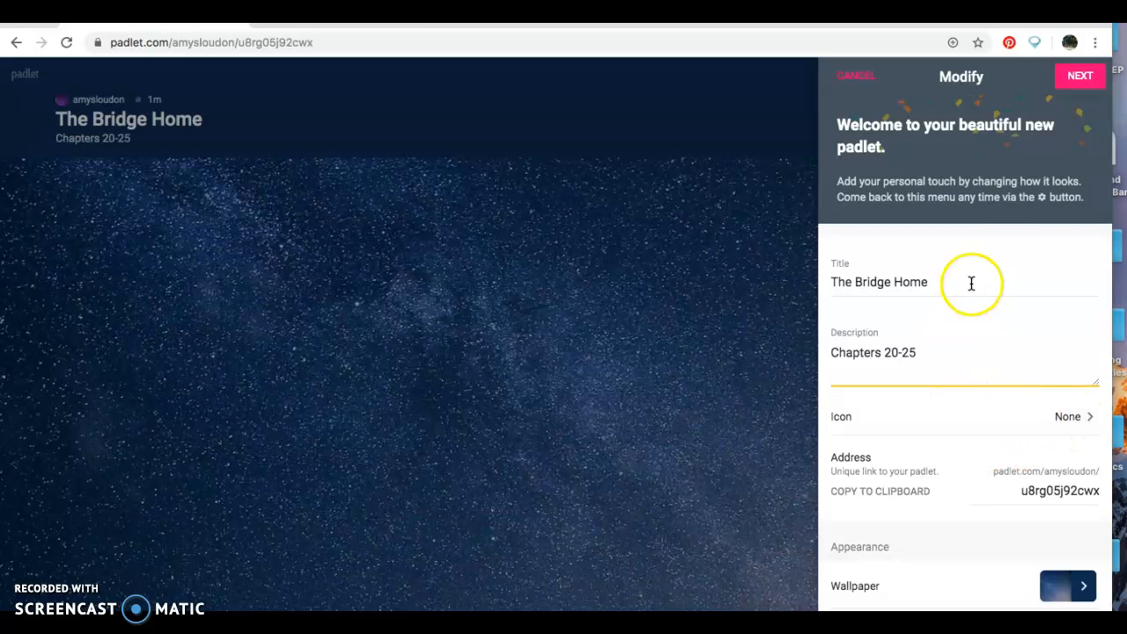
pyautogui.click(972, 222)
pyautogui.scroll(-4, 972, 222)
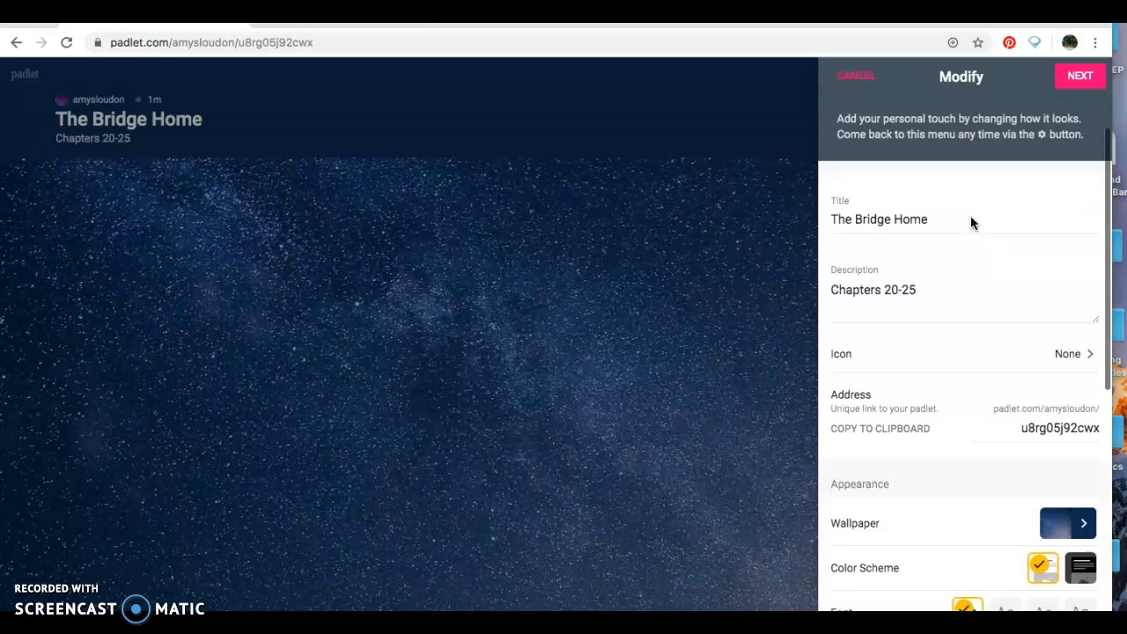
pyautogui.scroll(-2, 972, 223)
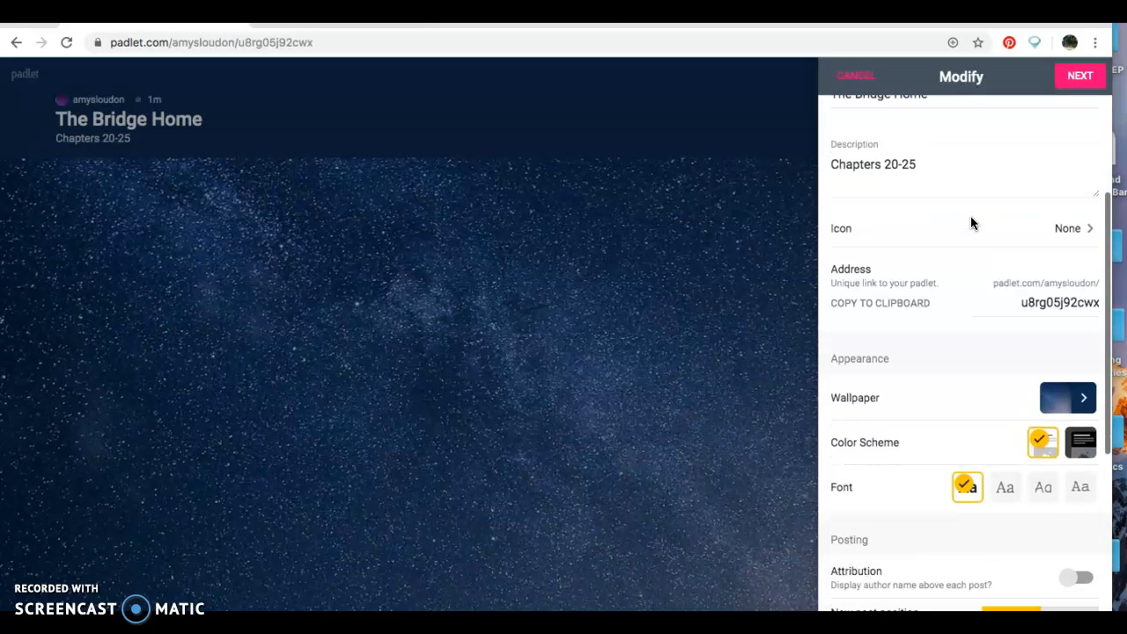
pyautogui.scroll(-1, 970, 216)
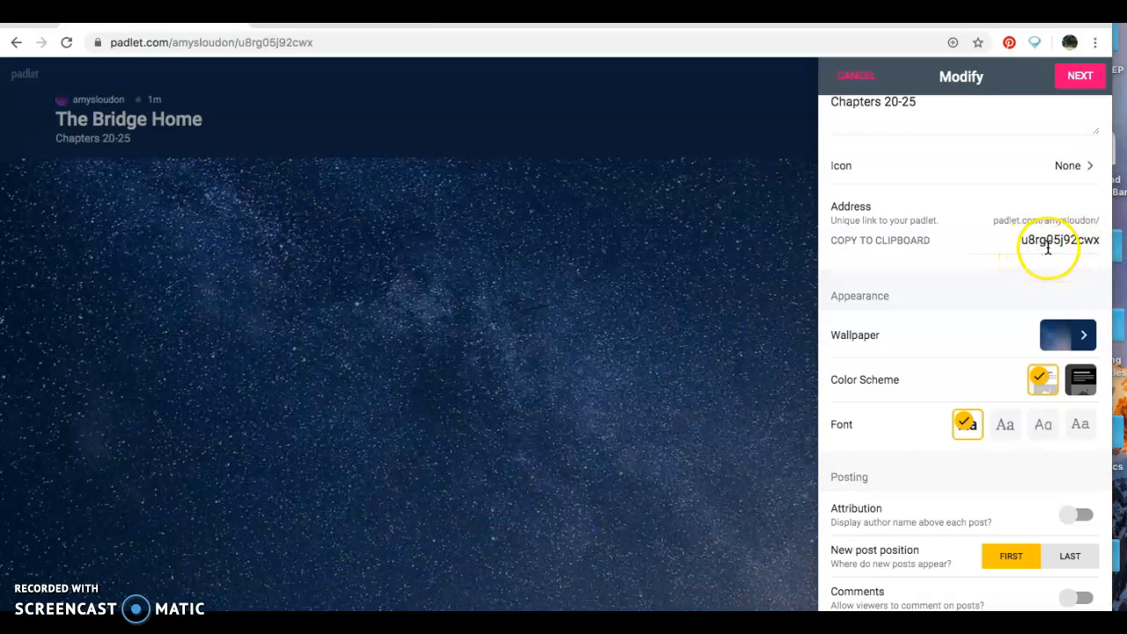
pyautogui.click(1099, 238)
pyautogui.press('BackSpace')
pyautogui.press('BackSpace')
pyautogui.press('BackSpace')
pyautogui.press('BackSpace')
pyautogui.press('BackSpace')
pyautogui.press('BackSpace')
pyautogui.press('BackSpace')
pyautogui.press('BackSpace')
pyautogui.press('BackSpace')
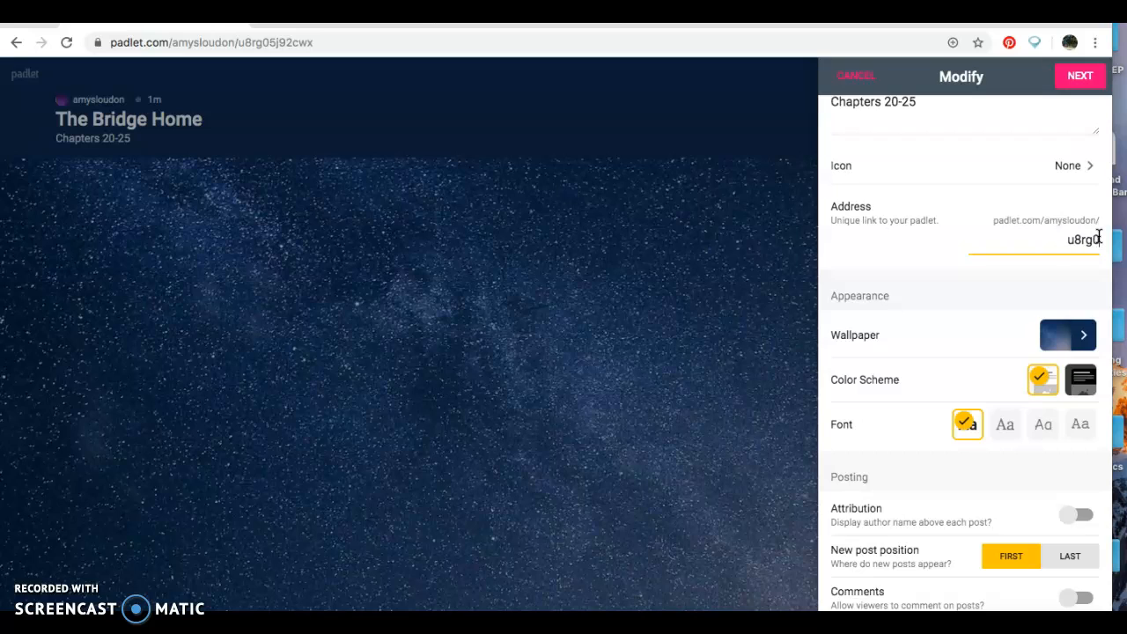
pyautogui.press('BackSpace')
pyautogui.press('BackSpace')
pyautogui.press('BackSpace')
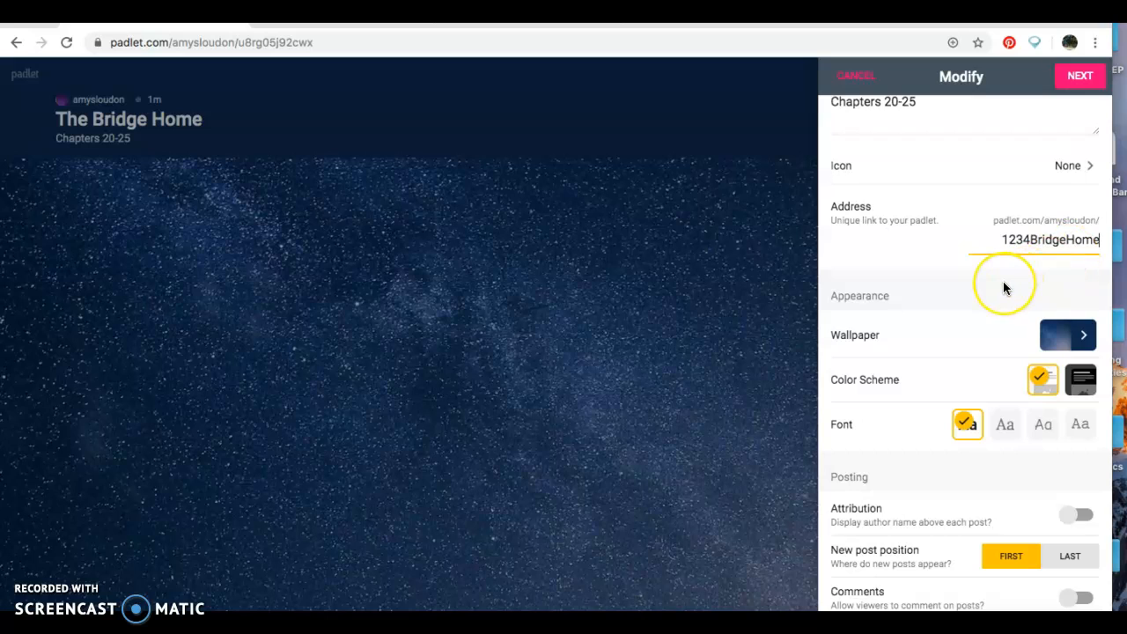
pyautogui.click(866, 249)
pyautogui.scroll(-1, 866, 251)
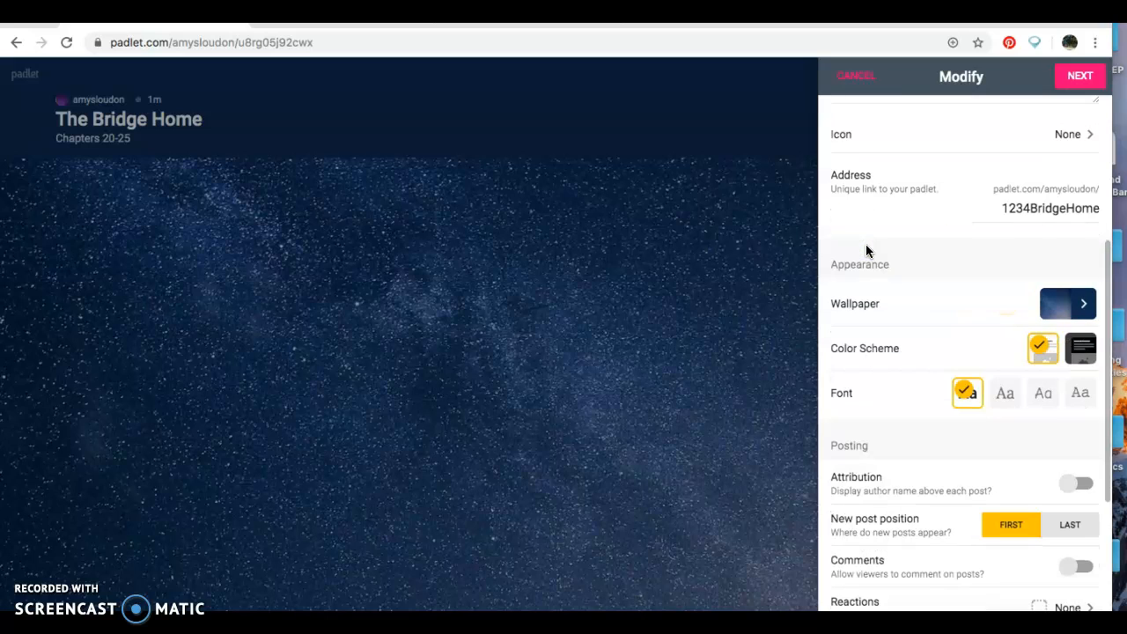
pyautogui.scroll(-1, 865, 251)
pyautogui.scroll(-1, 866, 244)
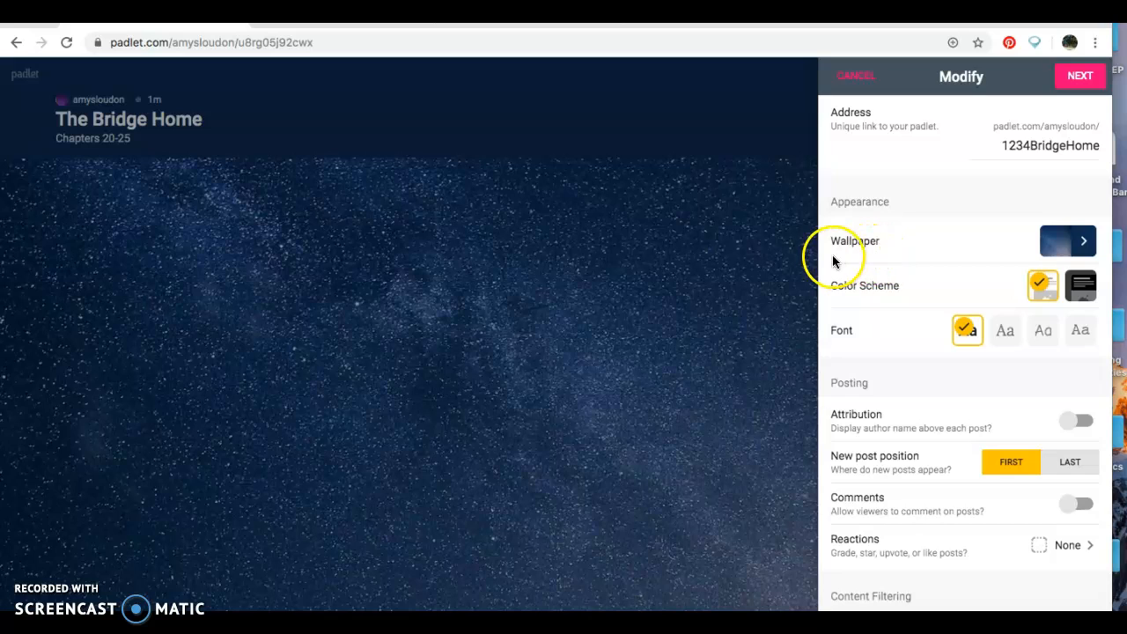
# - Browse the wallpaper categories and set the Corkboard texture as the board's background
pyautogui.click(1074, 237)
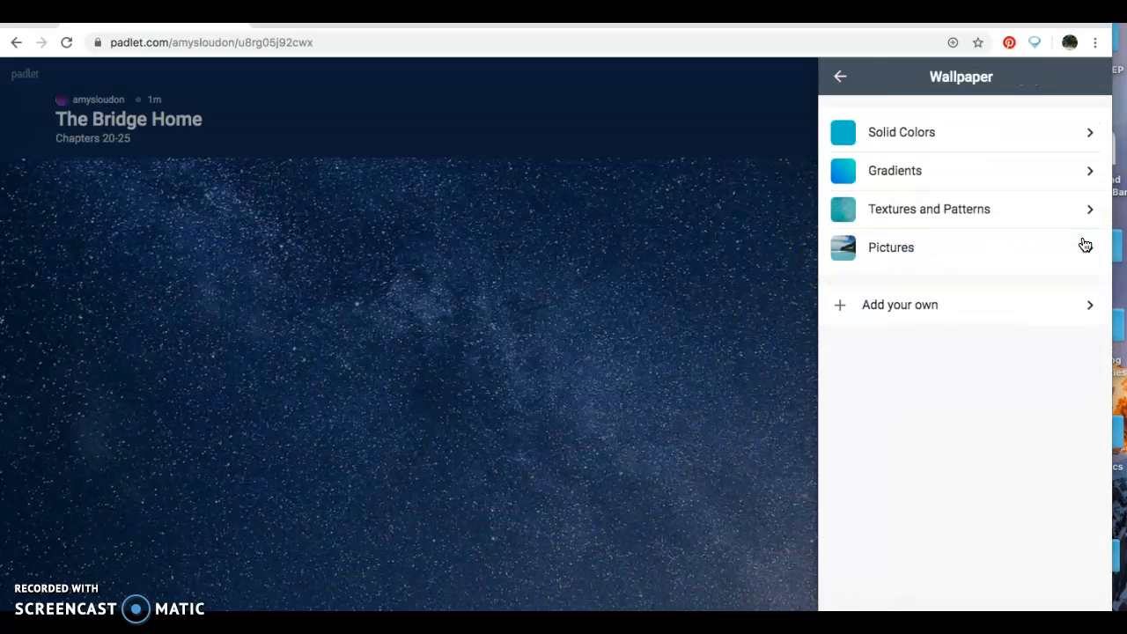
pyautogui.click(1039, 124)
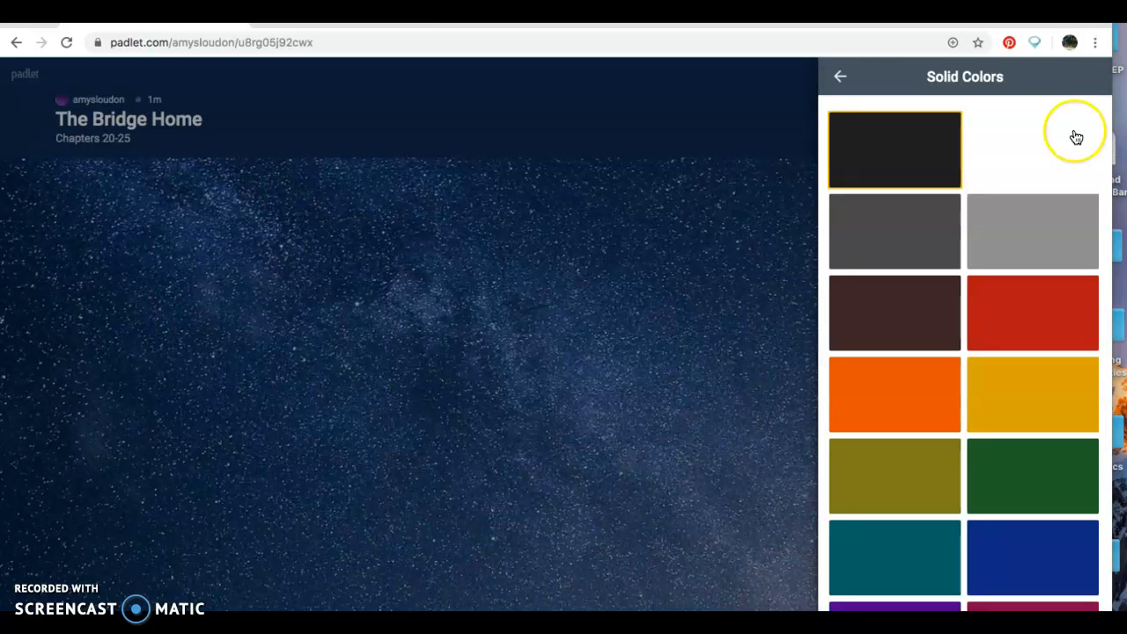
pyautogui.click(840, 77)
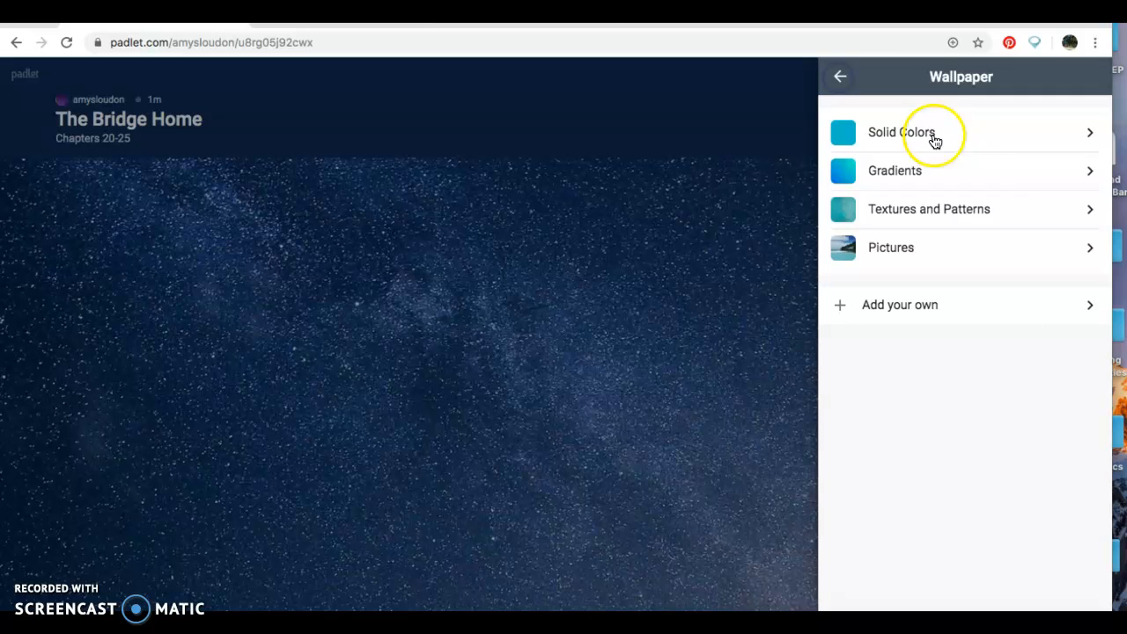
pyautogui.click(1088, 172)
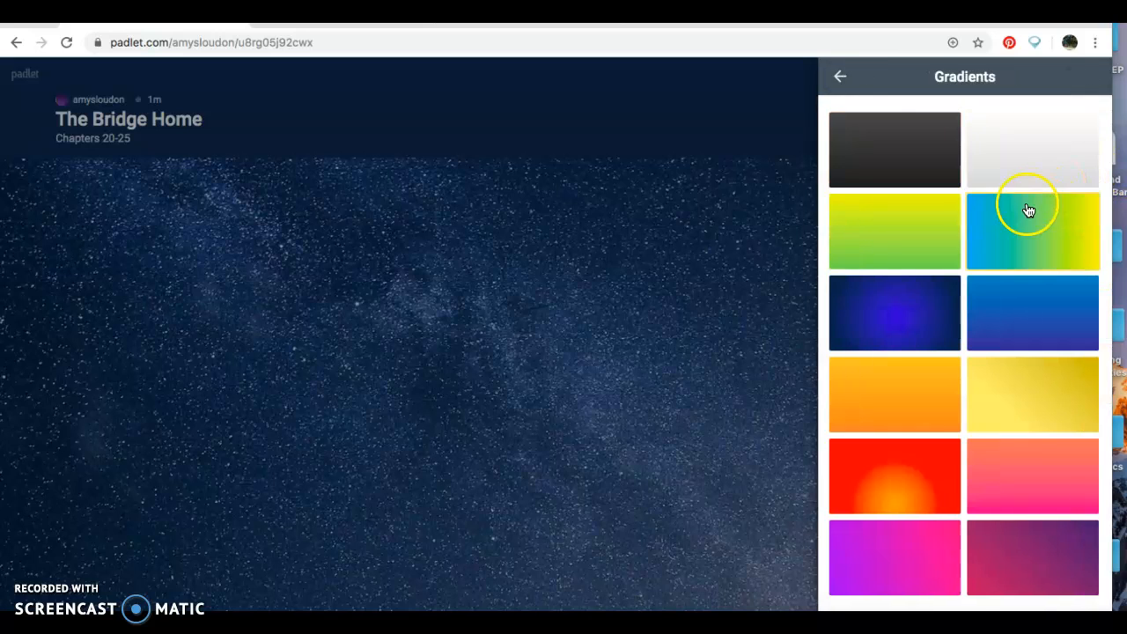
pyautogui.click(840, 77)
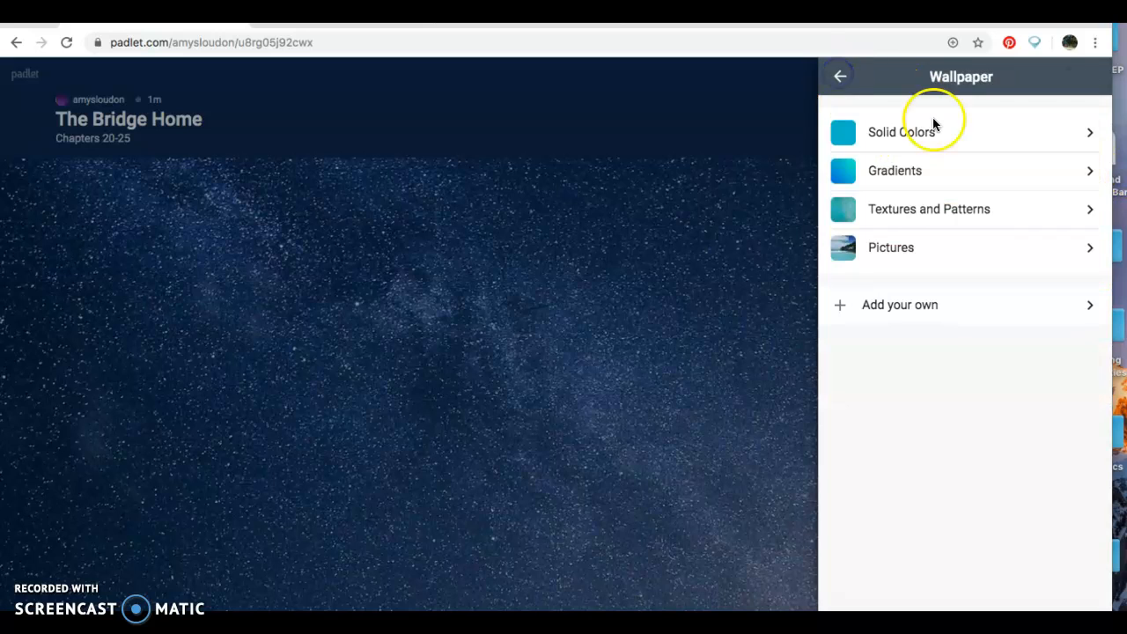
pyautogui.click(1088, 212)
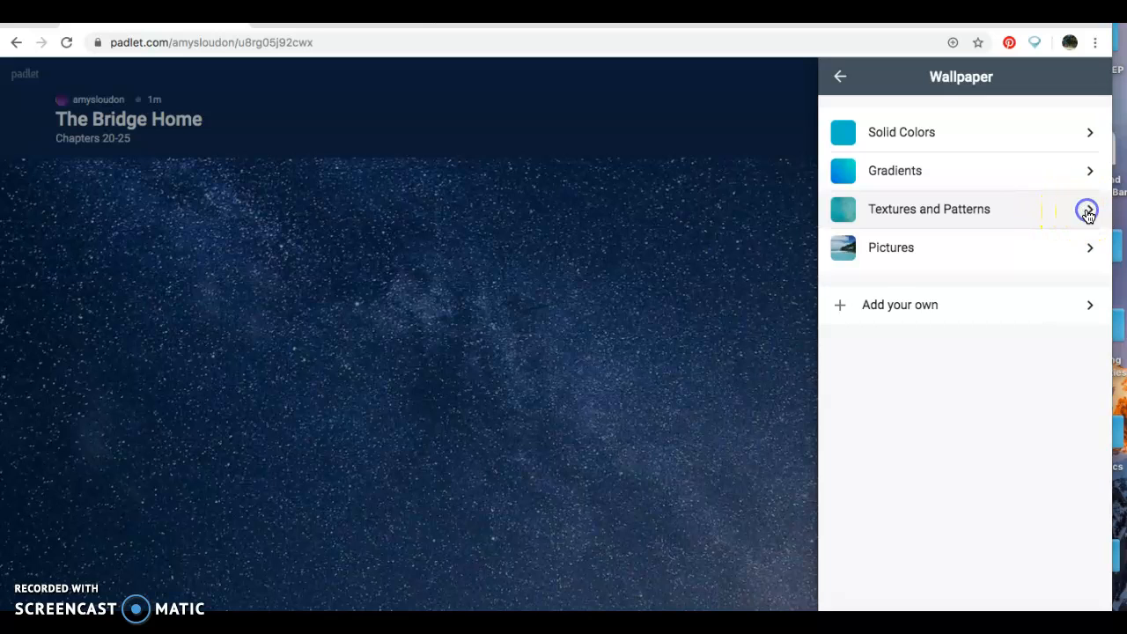
pyautogui.click(1024, 255)
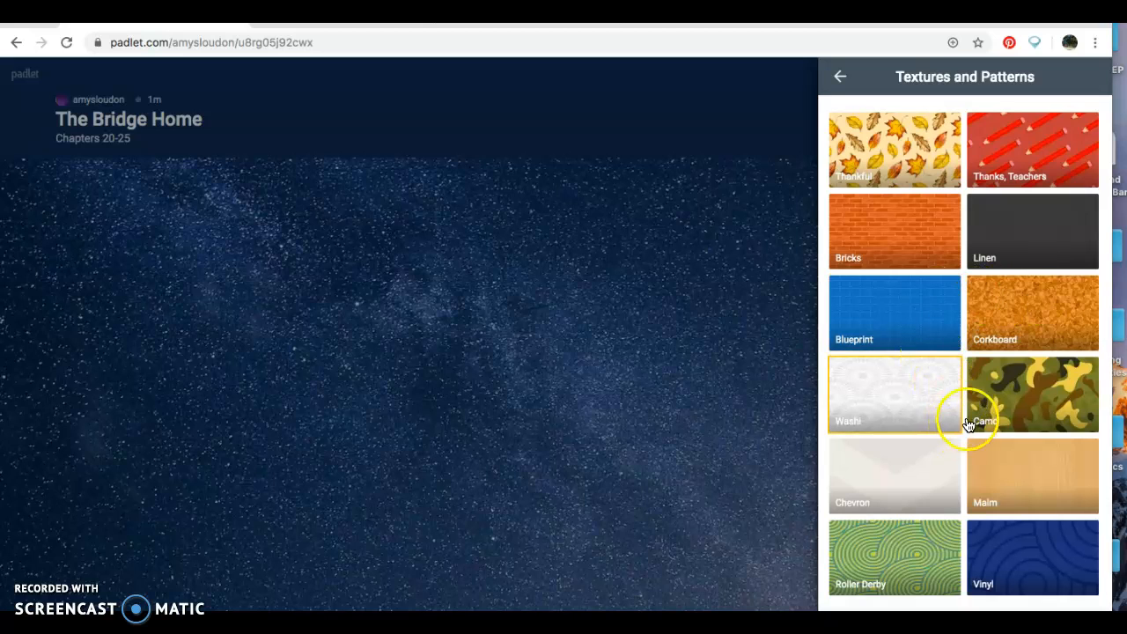
pyautogui.click(1030, 323)
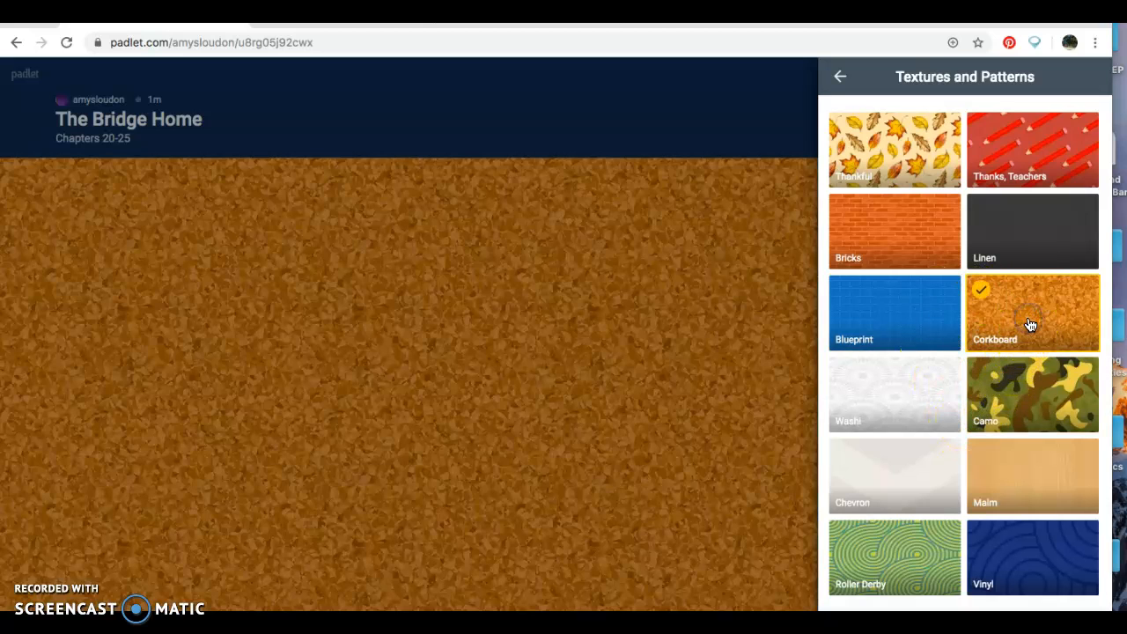
pyautogui.click(840, 80)
pyautogui.click(840, 79)
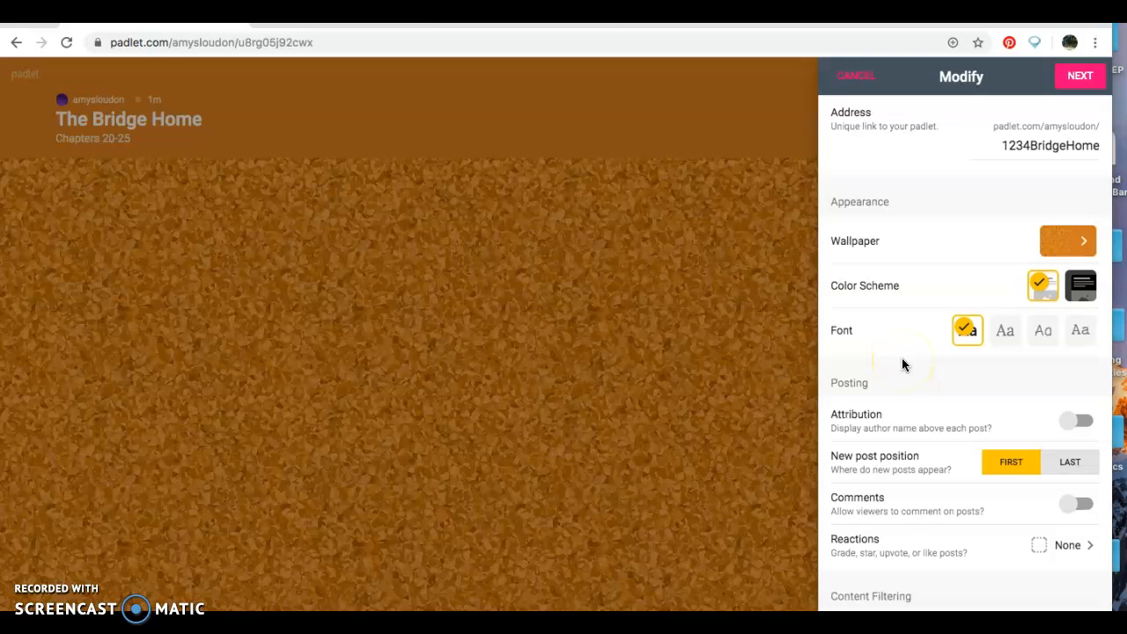
# - Allow comments on posts, require moderator approval, and filter profanity
pyautogui.scroll(-4, 935, 103)
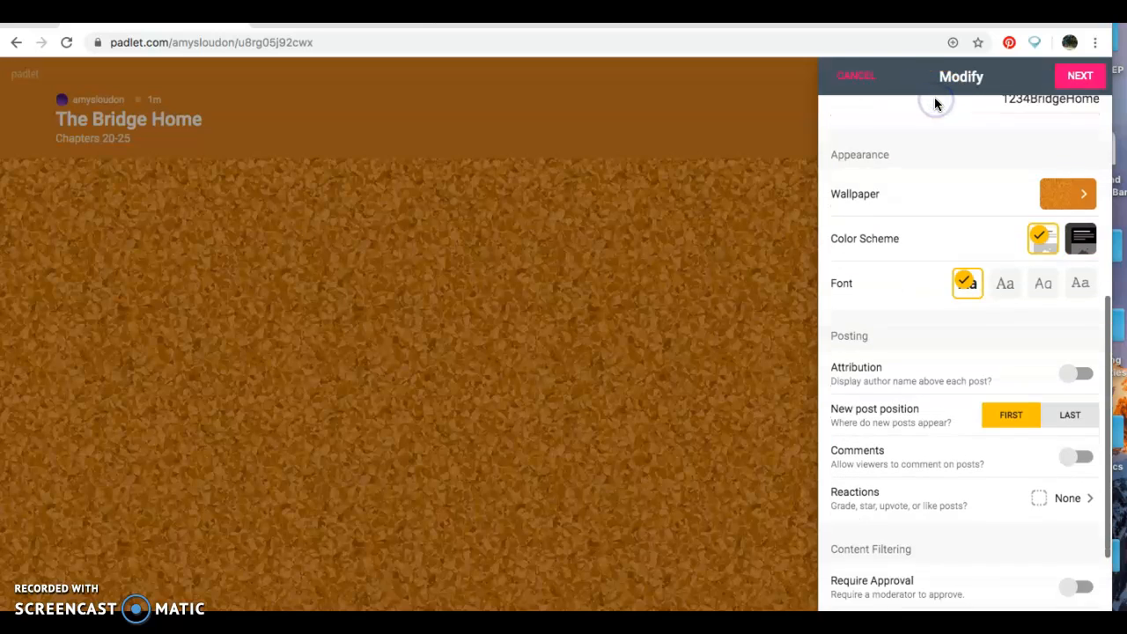
pyautogui.click(940, 172)
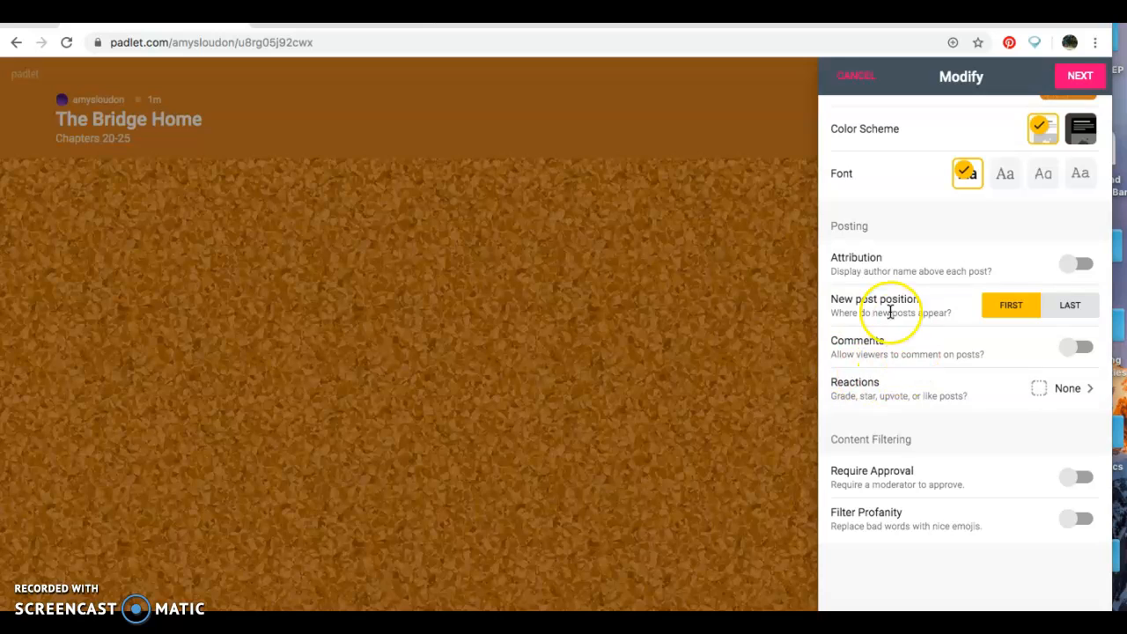
pyautogui.click(1076, 350)
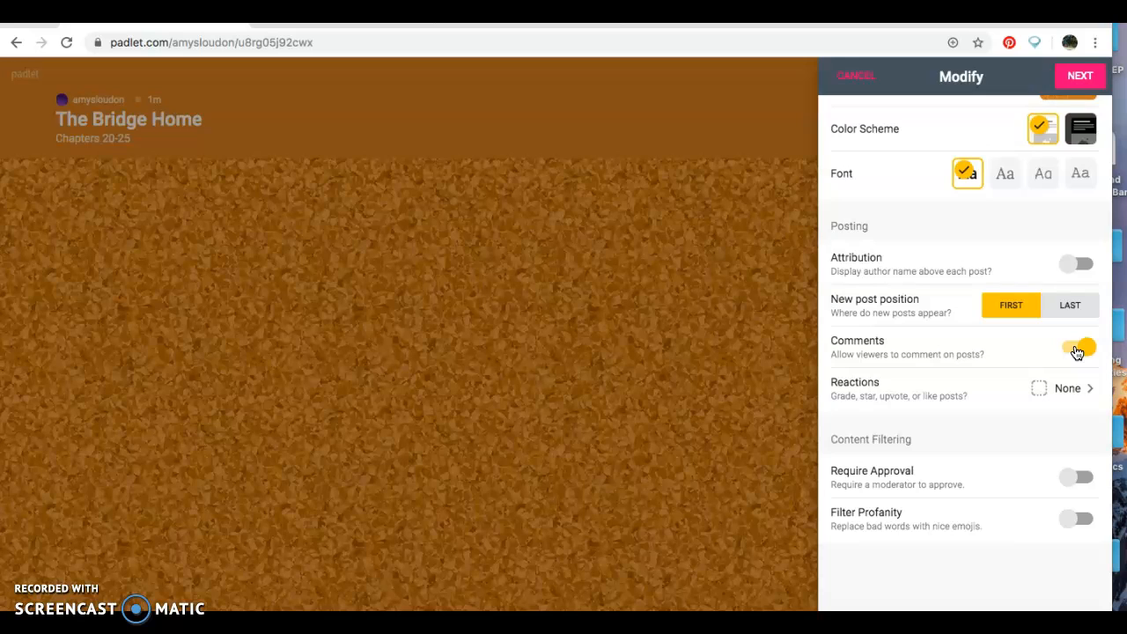
pyautogui.click(700, 198)
pyautogui.click(1084, 478)
pyautogui.click(1065, 523)
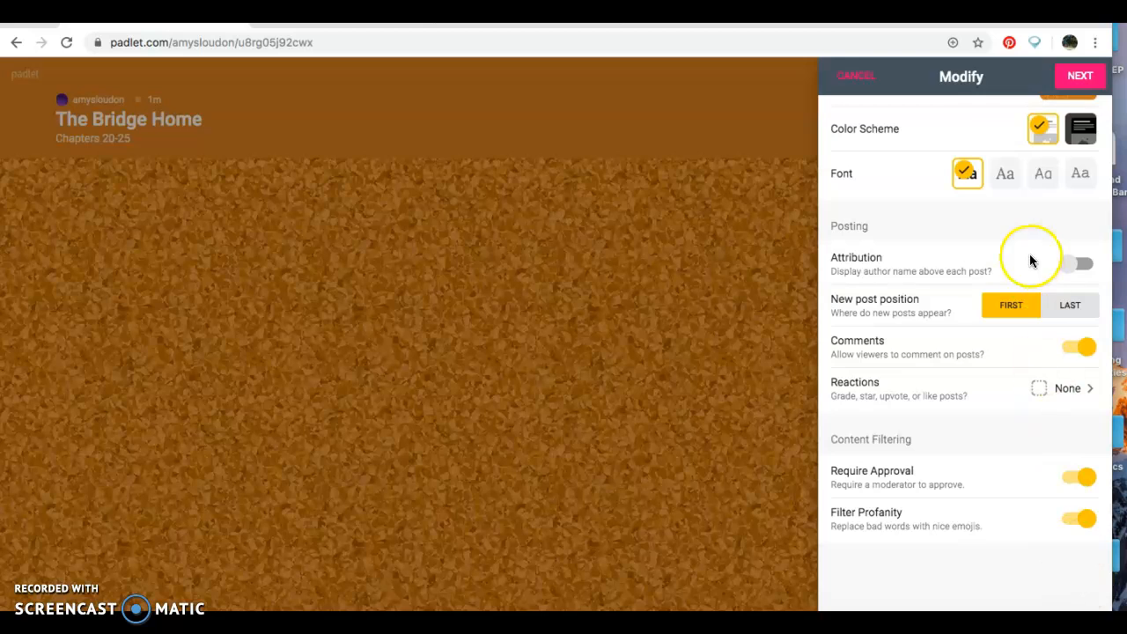
# - Finish the setup and close the settings panel to show the empty board
pyautogui.scroll(5, 996, 132)
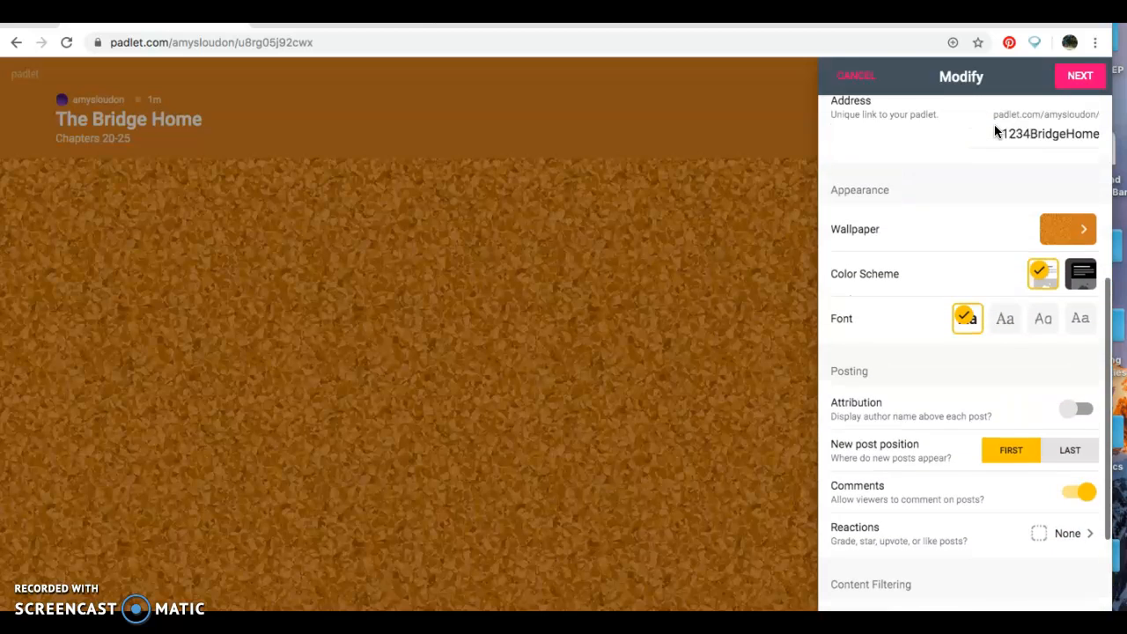
pyautogui.scroll(5, 996, 132)
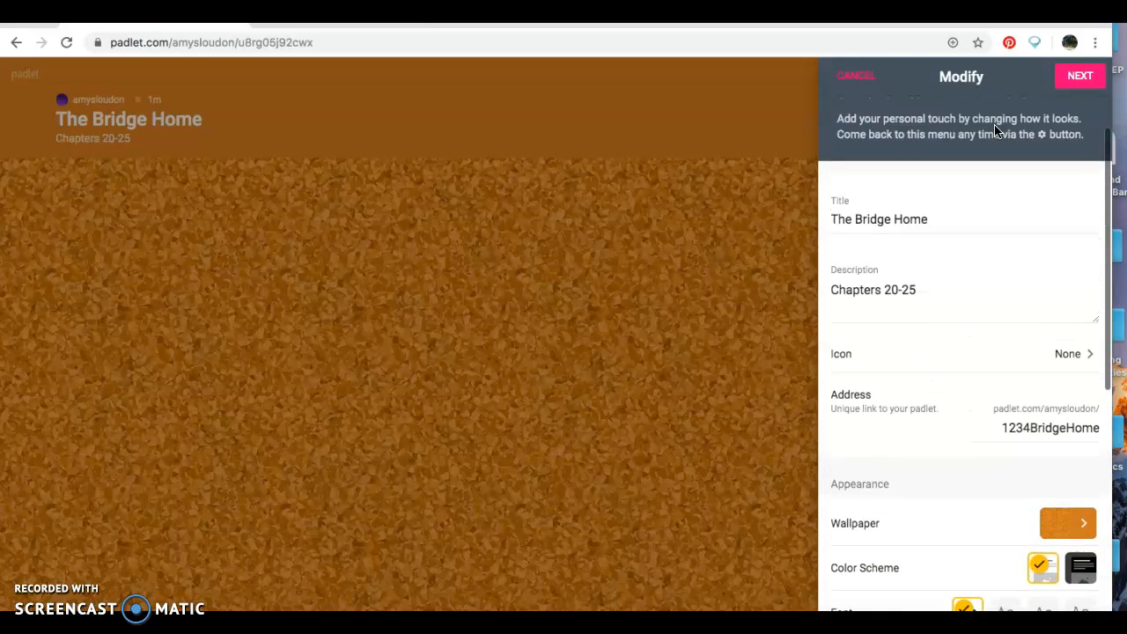
pyautogui.click(1072, 75)
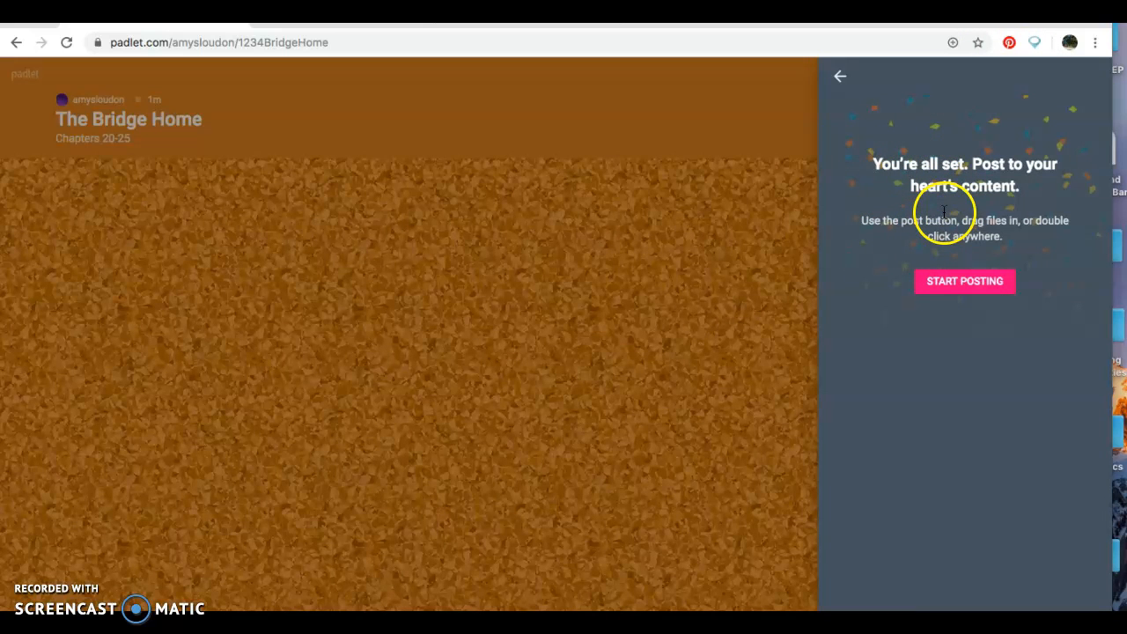
pyautogui.click(840, 76)
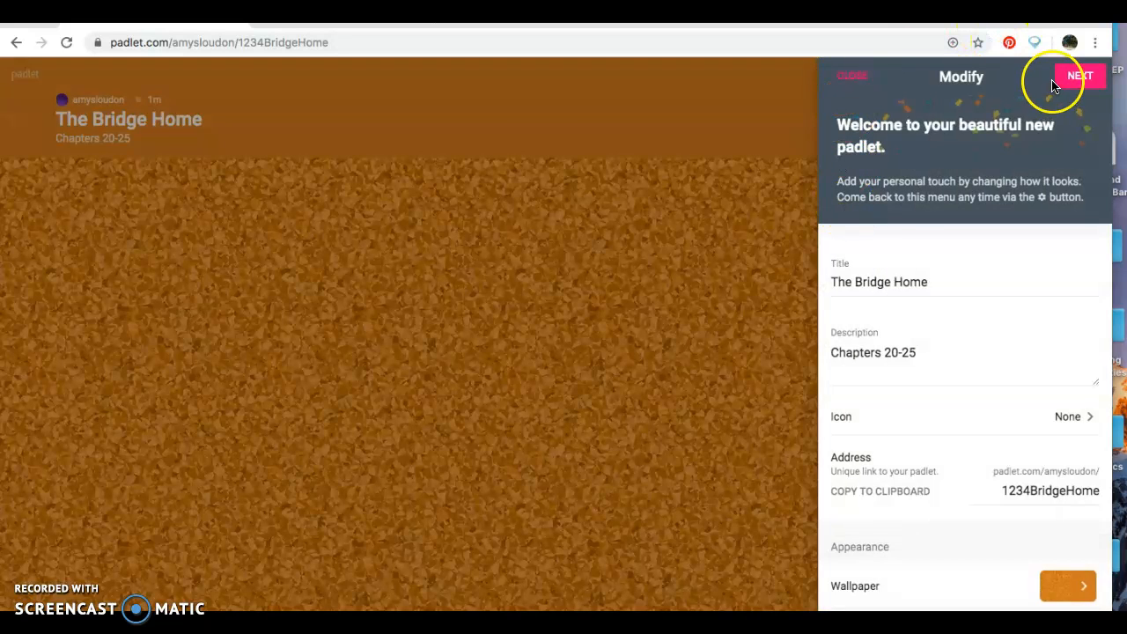
pyautogui.click(847, 78)
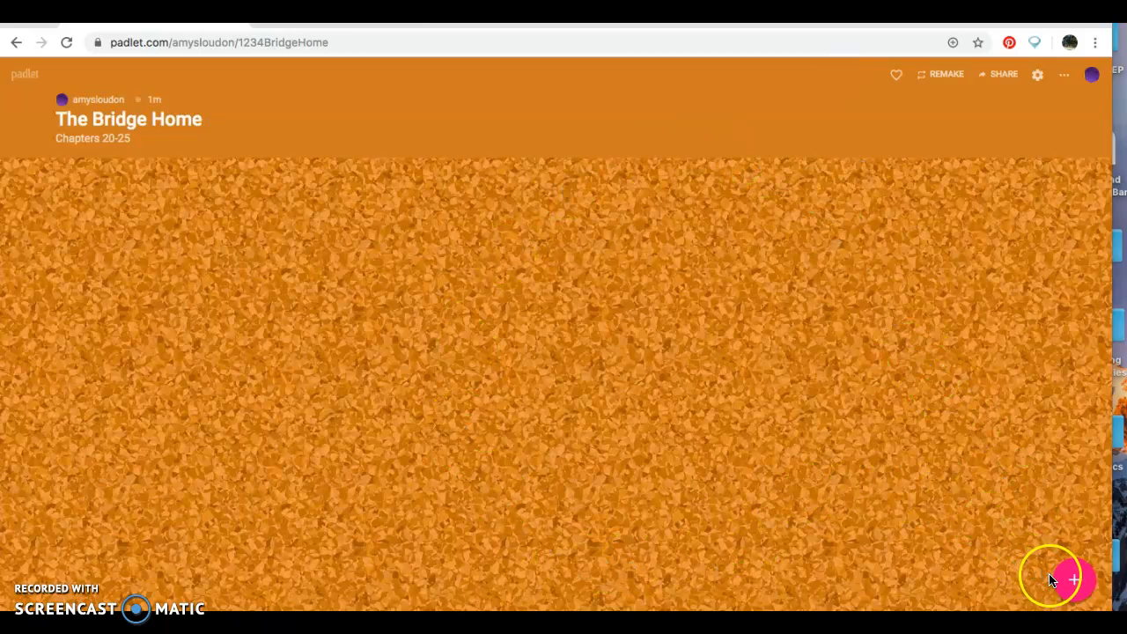
# - Add a new post titled 'Predictions' to the board
pyautogui.click(1074, 579)
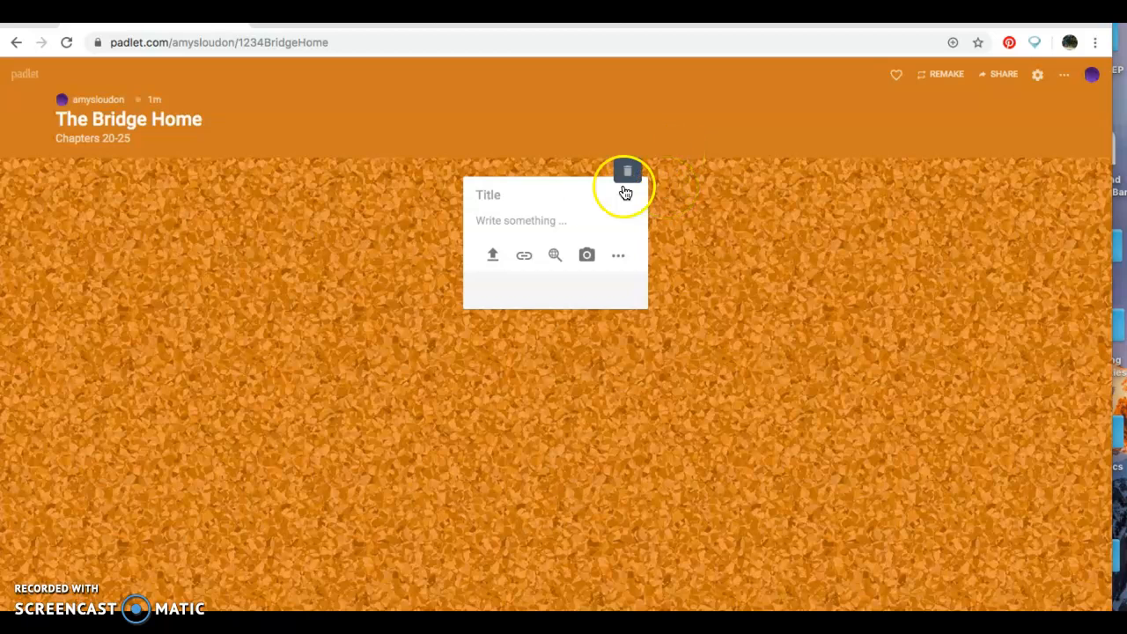
pyautogui.click(540, 189)
pyautogui.write('Predic')
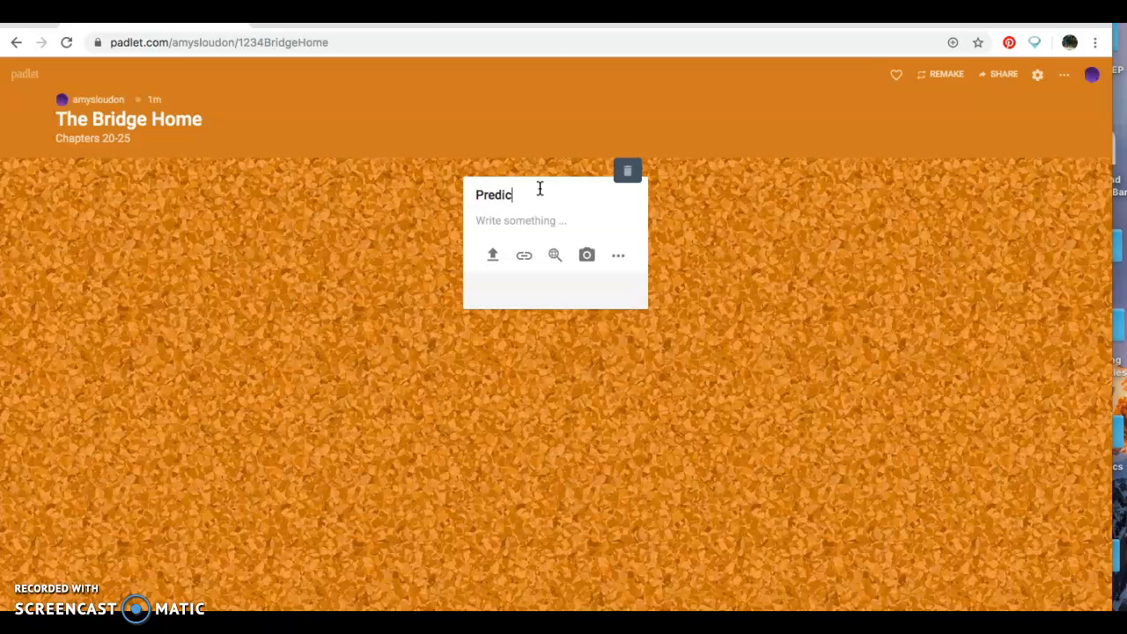
pyautogui.write('tions')
pyautogui.click(560, 357)
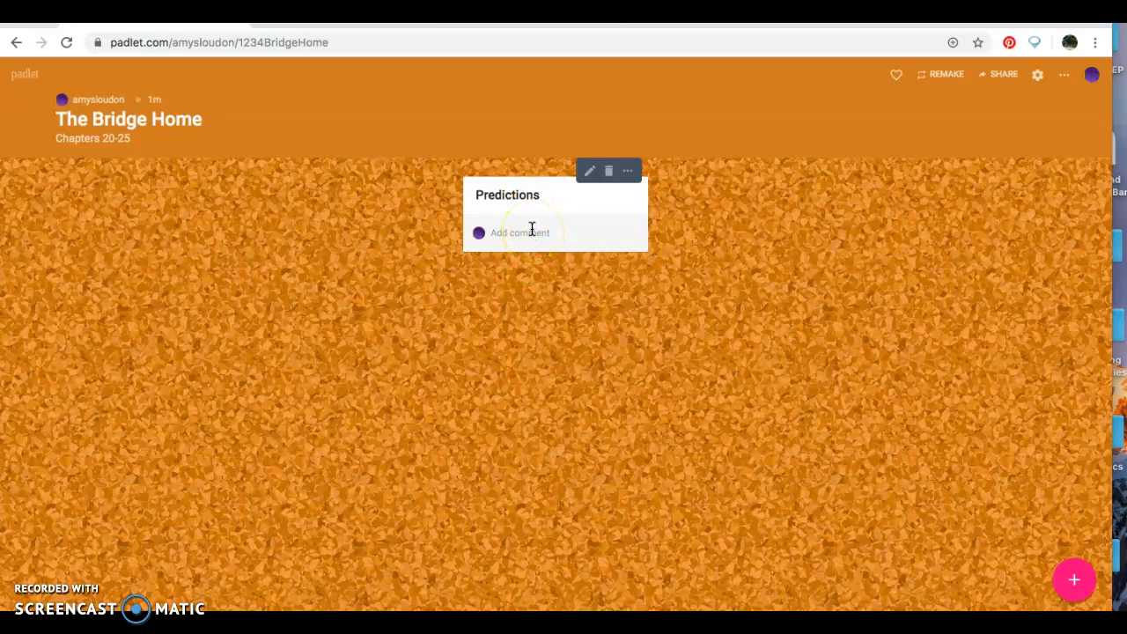
# - Add a post titled 'What surprised you?'
pyautogui.click(1074, 579)
pyautogui.click(774, 451)
pyautogui.click(455, 203)
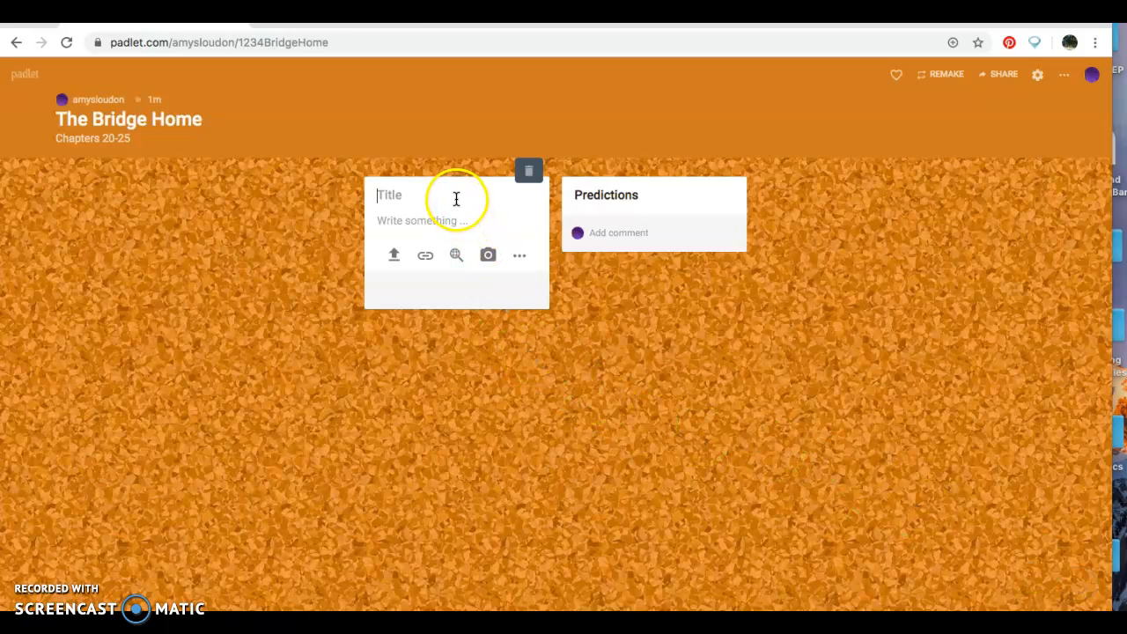
pyautogui.write('What surprised you')
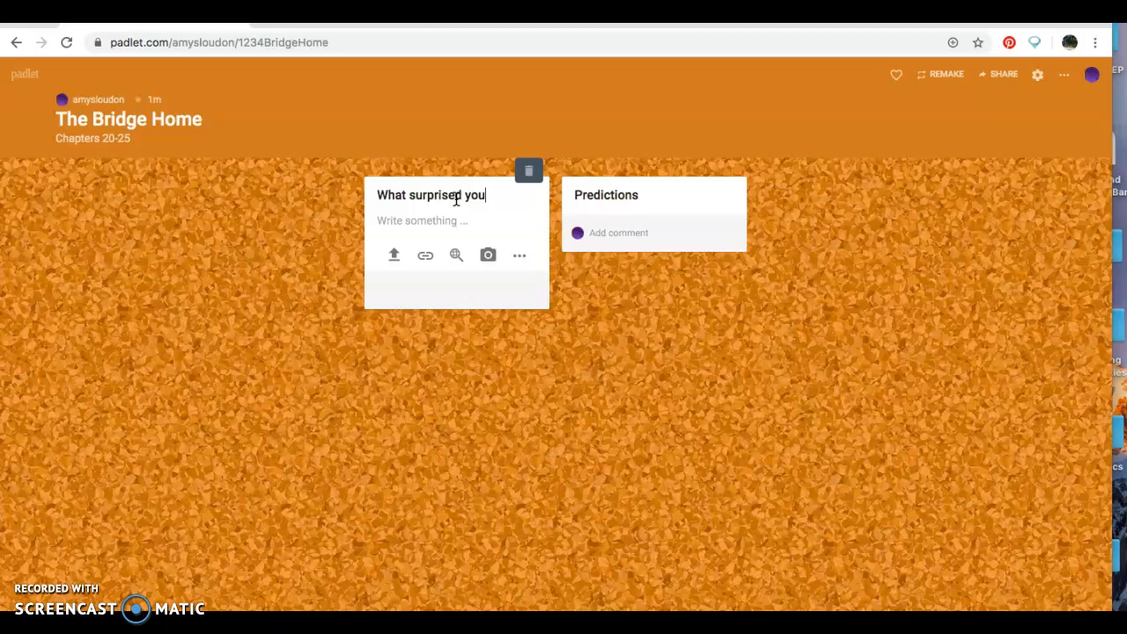
pyautogui.write('?')
pyautogui.click(458, 338)
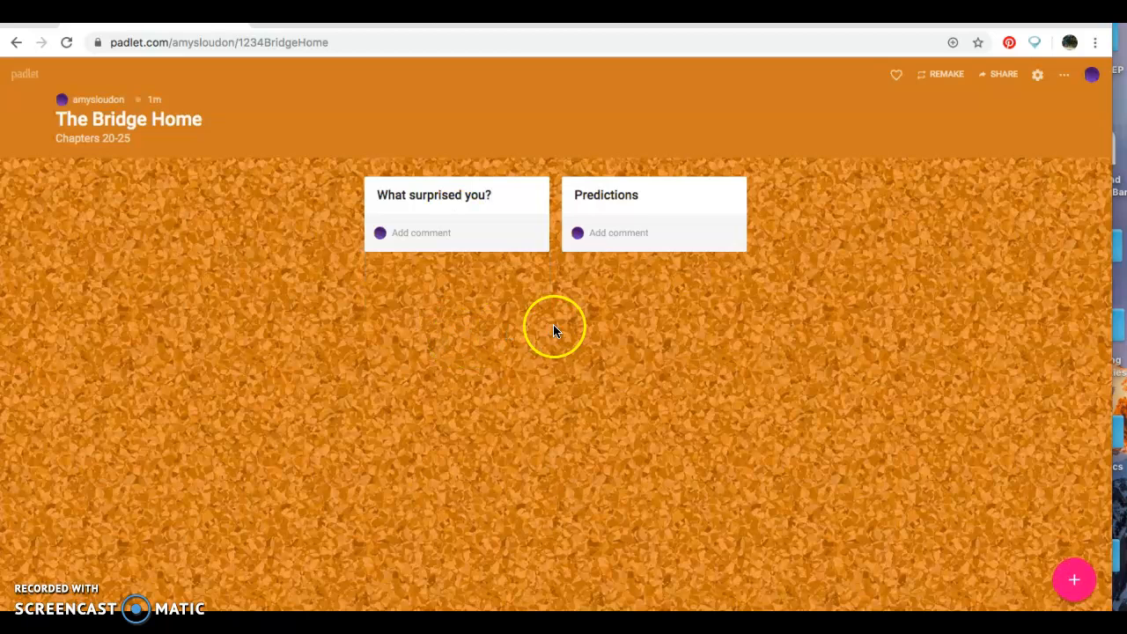
# - Add a post titled 'Big Ideas'
pyautogui.click(1074, 580)
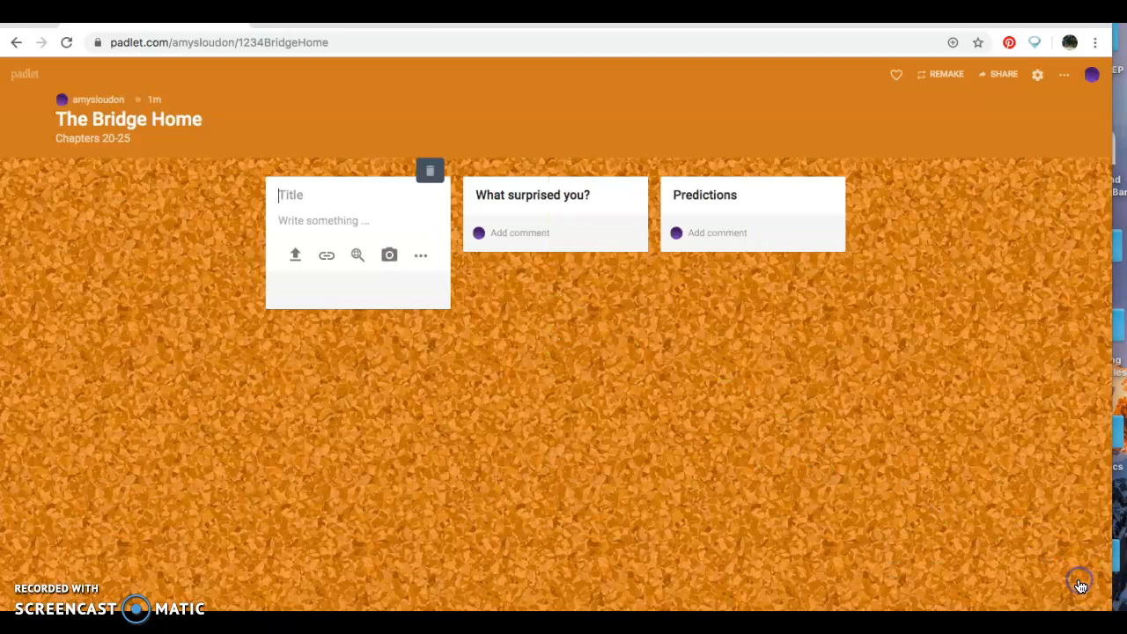
pyautogui.write('Big Ideas')
pyautogui.click(435, 327)
pyautogui.click(477, 343)
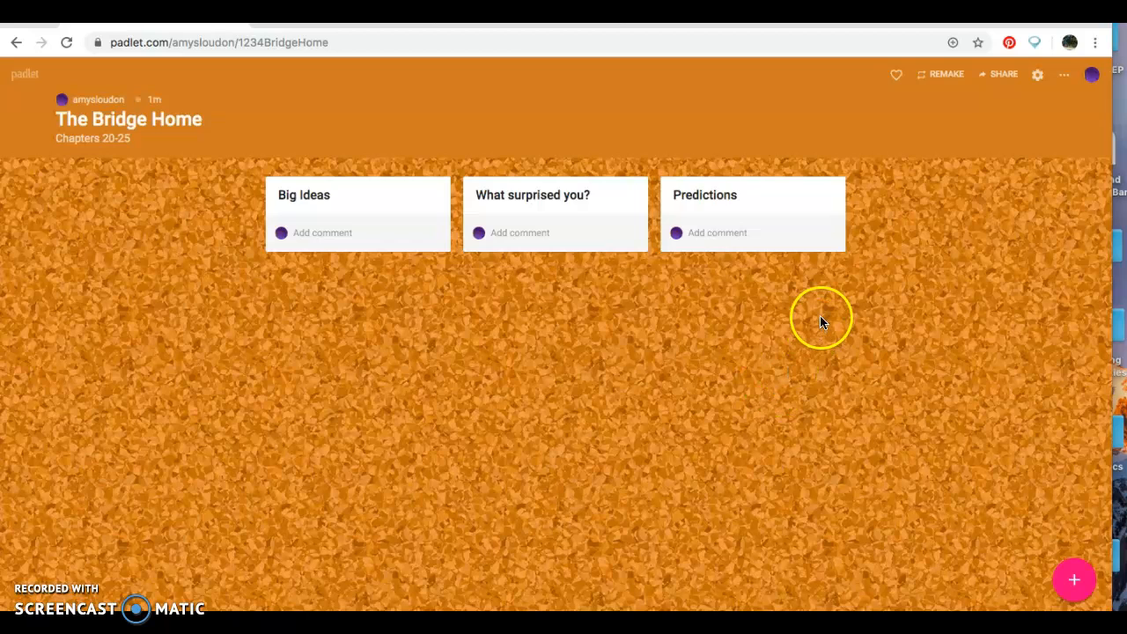
# - Change the padlet's privacy to Password and enter a visitor password
pyautogui.click(1005, 75)
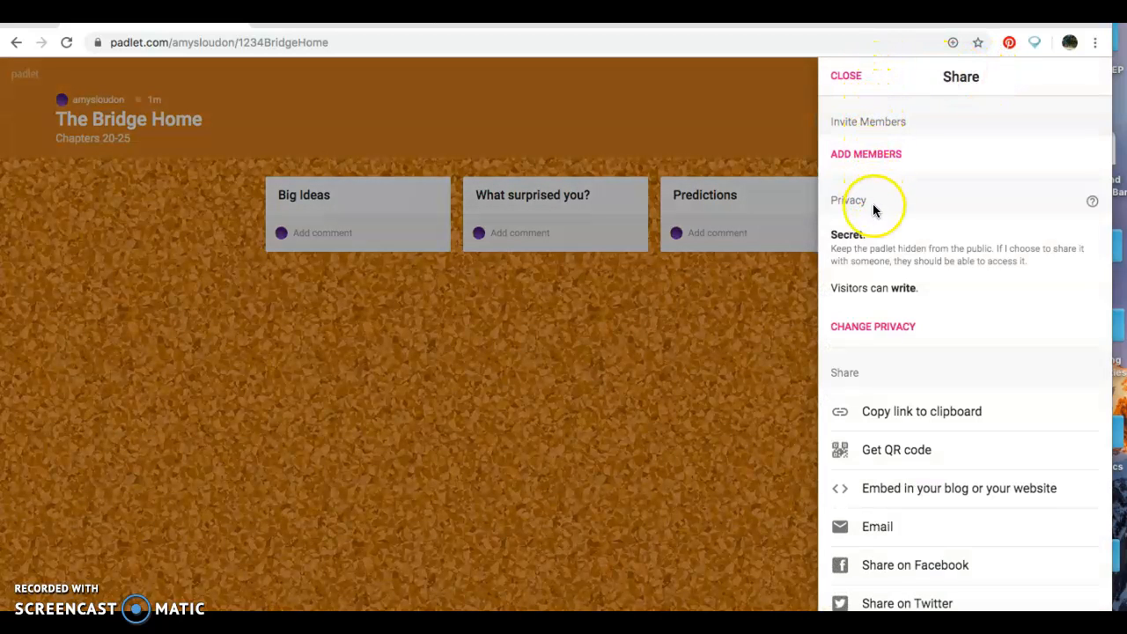
pyautogui.click(876, 327)
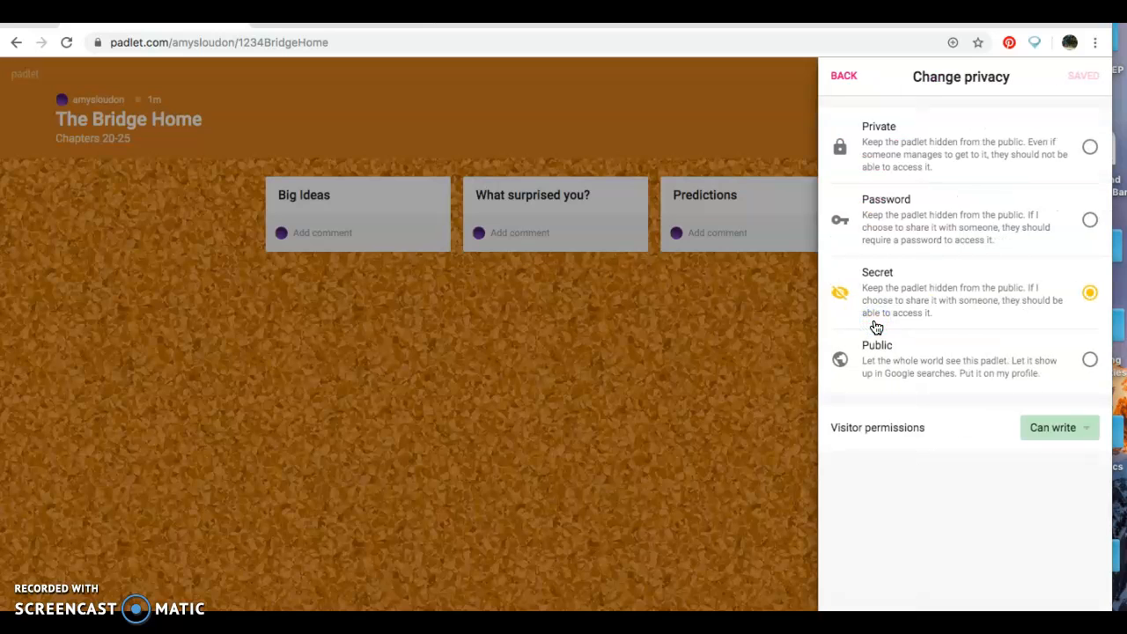
pyautogui.click(869, 368)
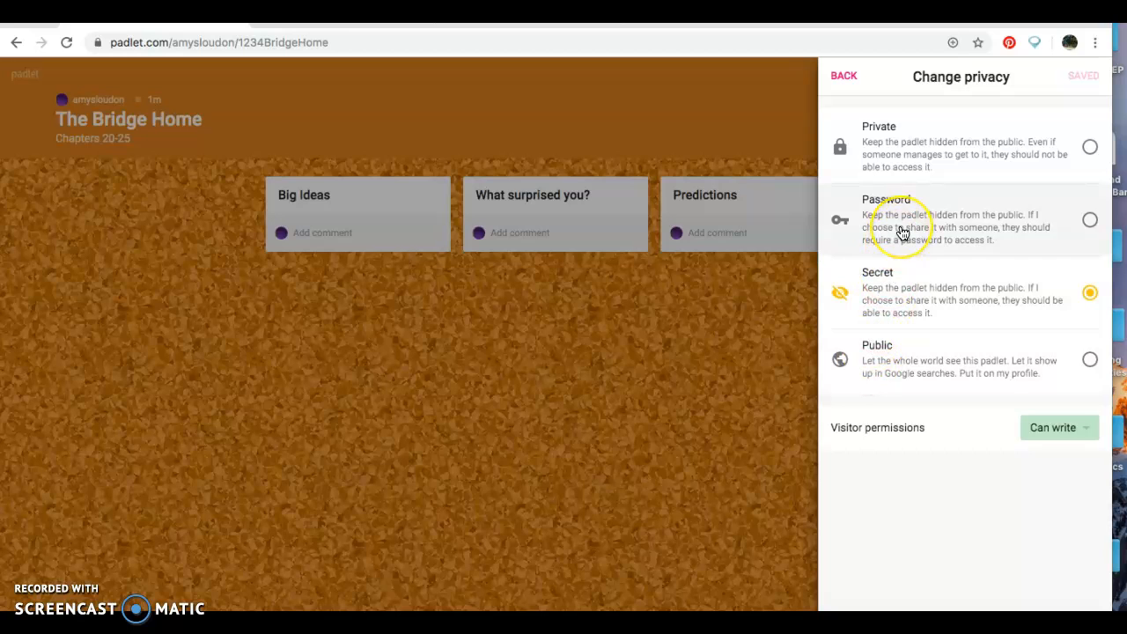
pyautogui.click(919, 142)
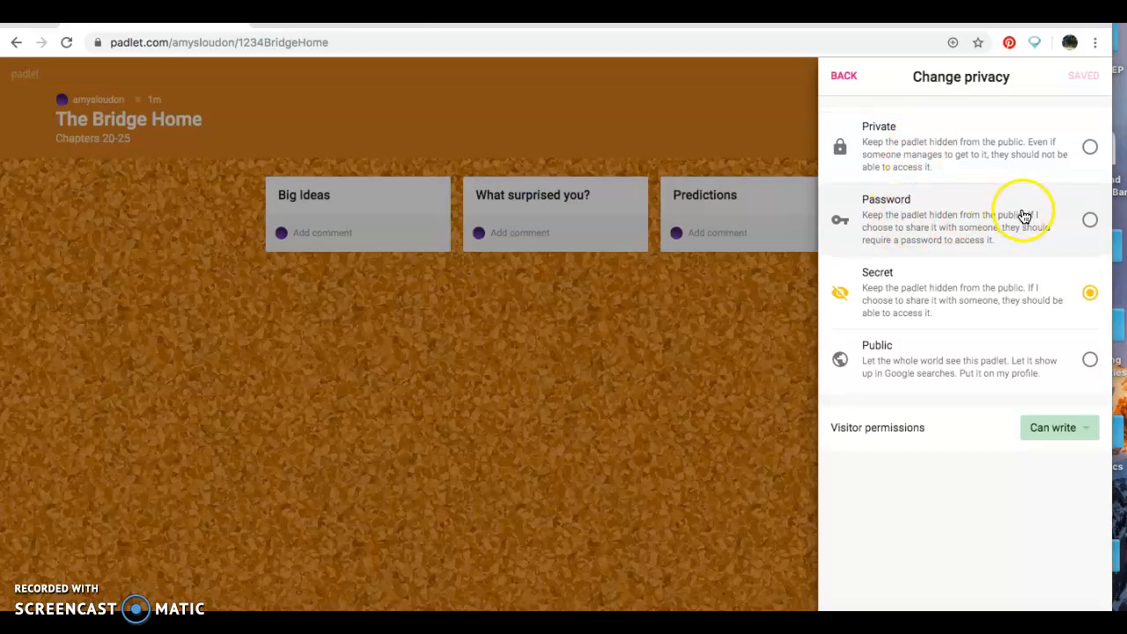
pyautogui.click(1089, 222)
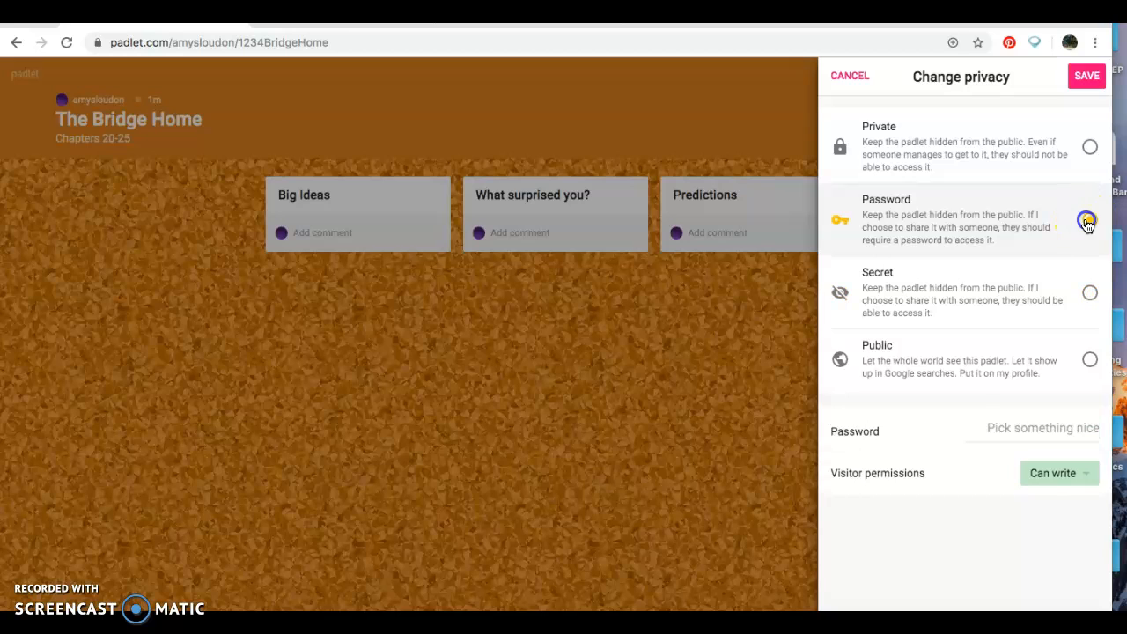
pyautogui.click(1007, 425)
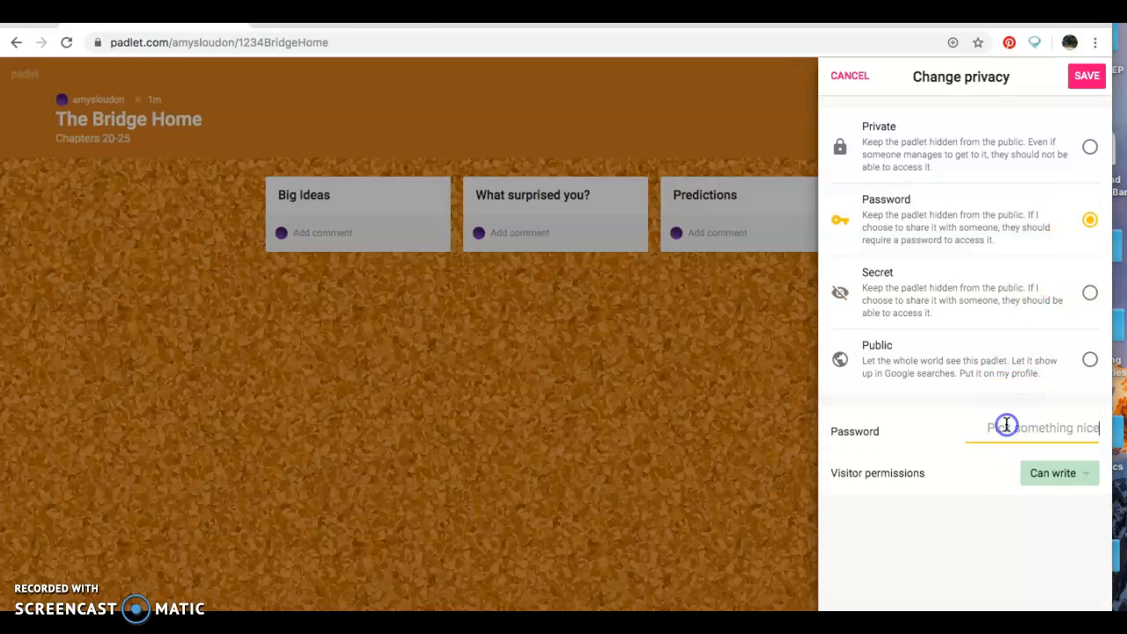
pyautogui.write('1234')
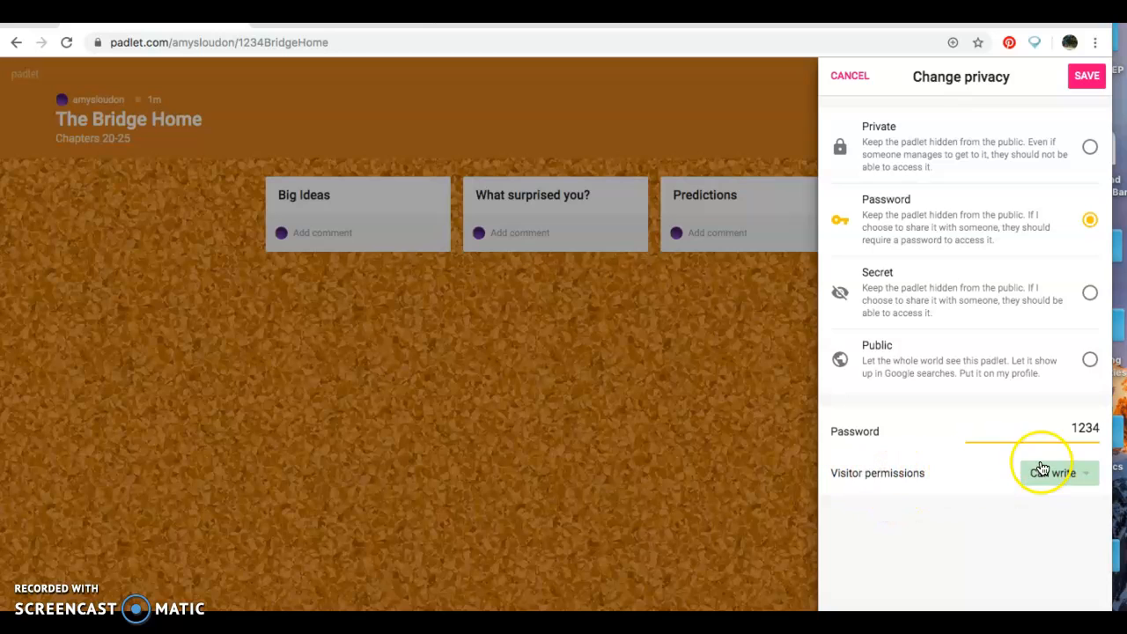
pyautogui.click(949, 467)
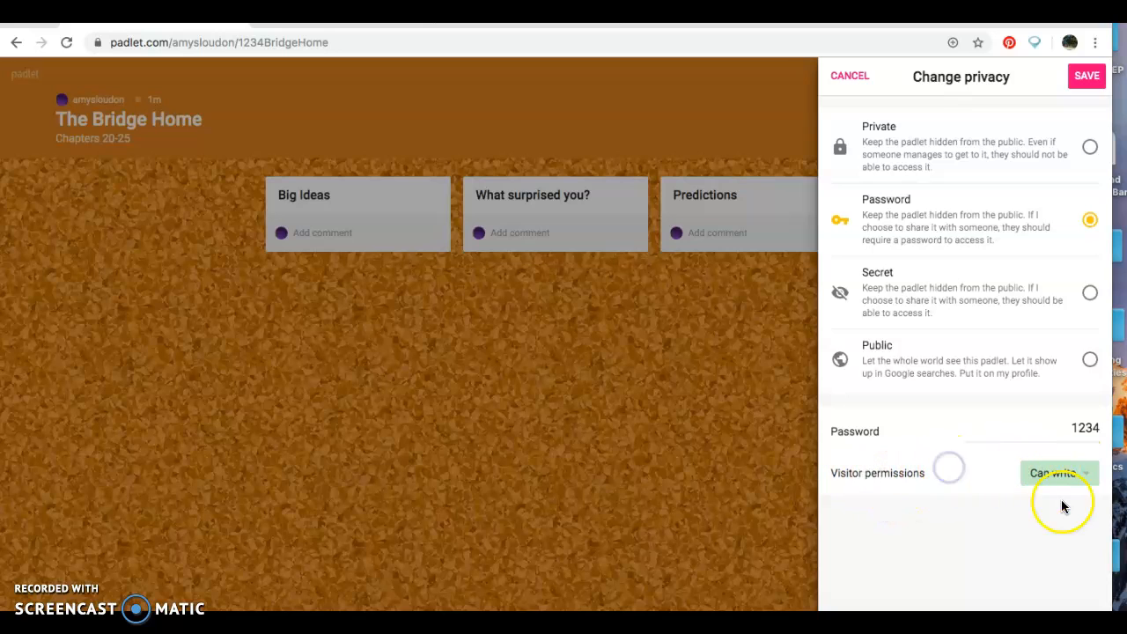
# - Keep visitor permission at Can write and save the privacy settings
pyautogui.click(1044, 476)
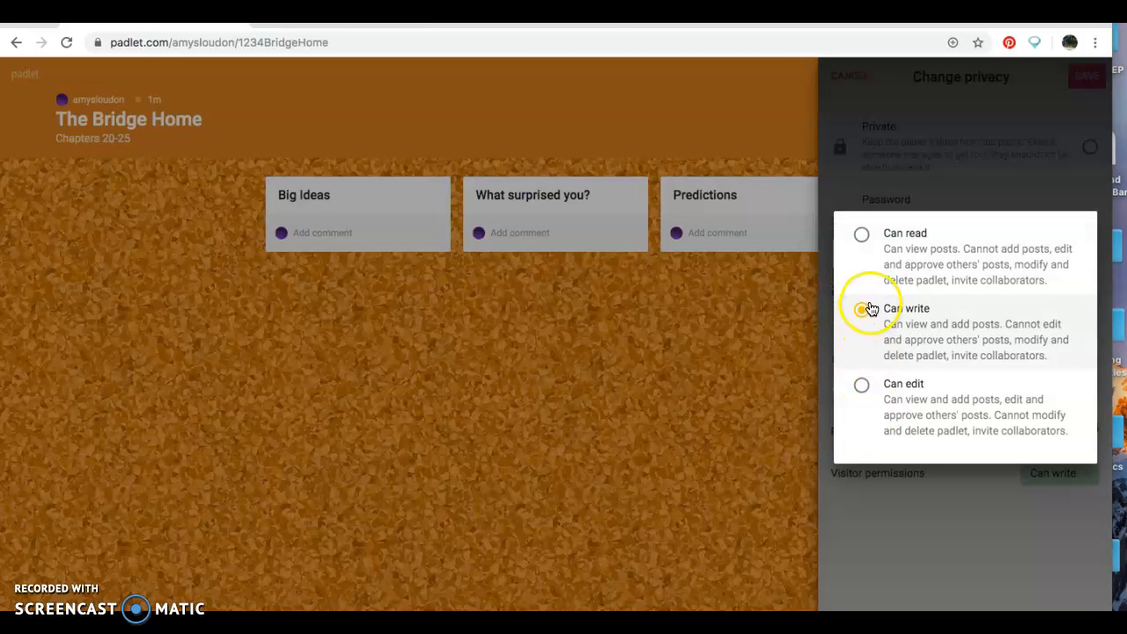
pyautogui.click(715, 368)
pyautogui.click(630, 393)
pyautogui.click(885, 512)
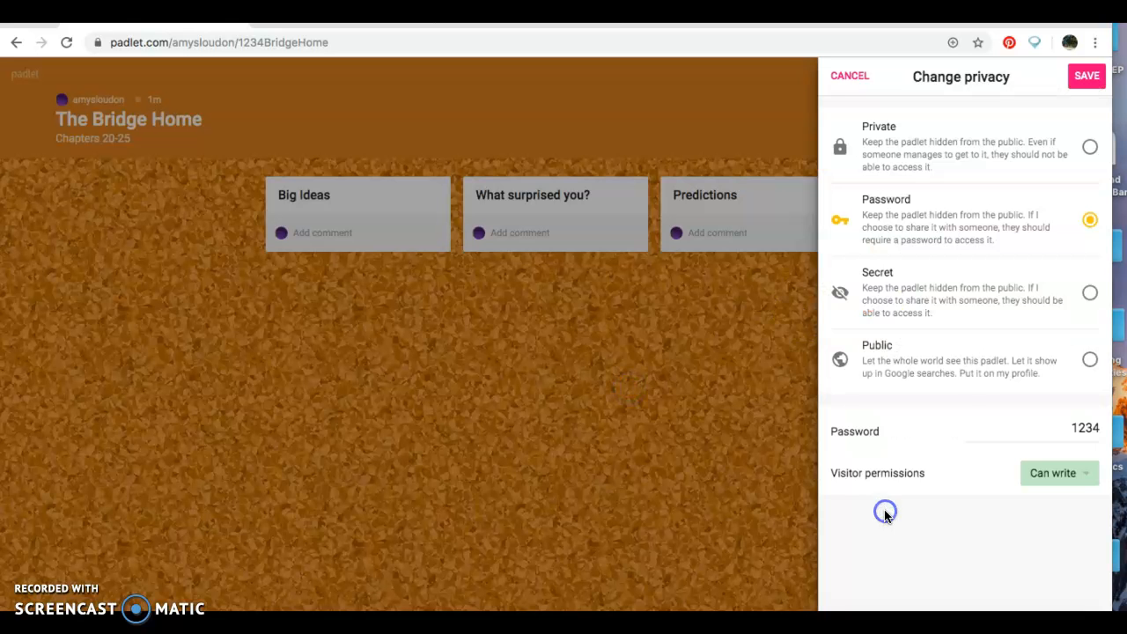
pyautogui.click(1084, 76)
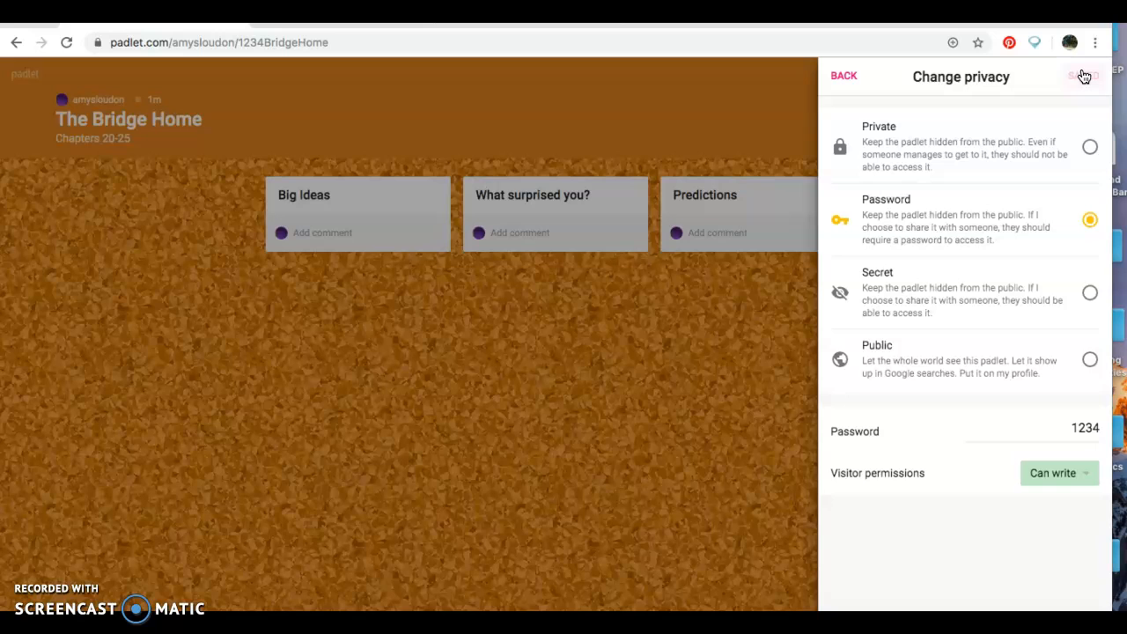
pyautogui.click(840, 76)
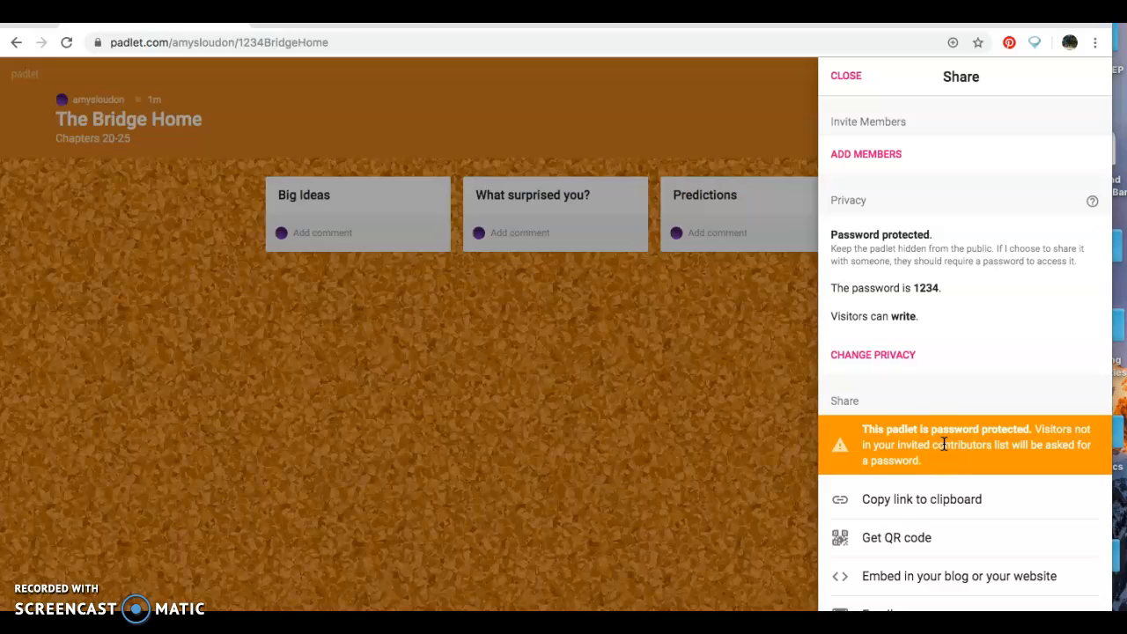
# - Copy the password-protected padlet's link to the clipboard
pyautogui.click(927, 503)
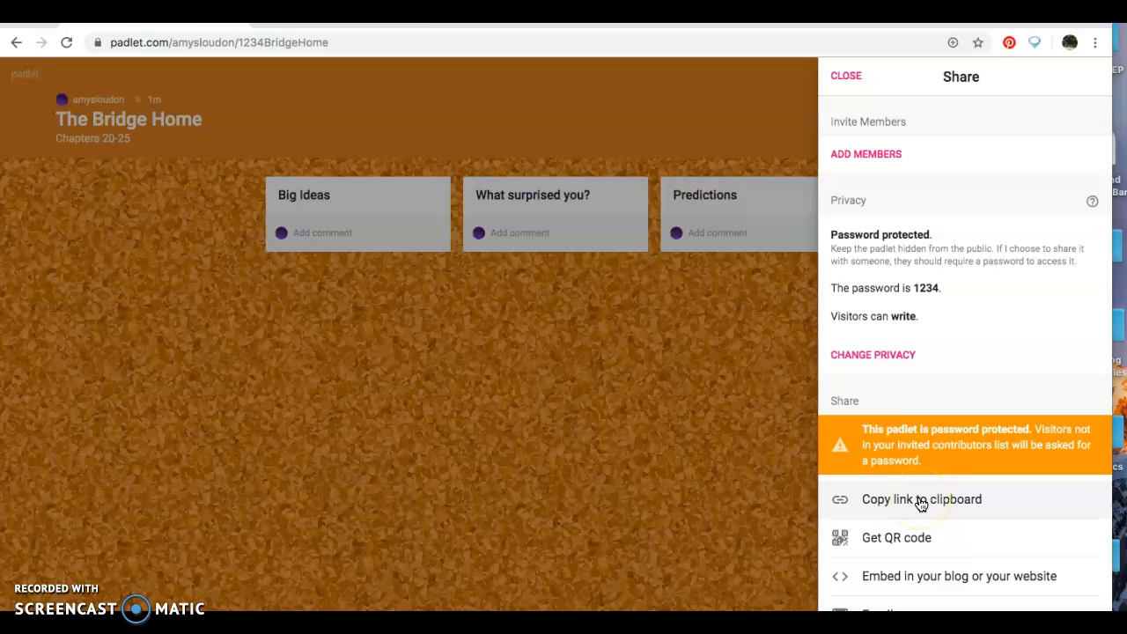
# - Display the padlet's QR code from the Share panel so students can scan it
pyautogui.click(886, 550)
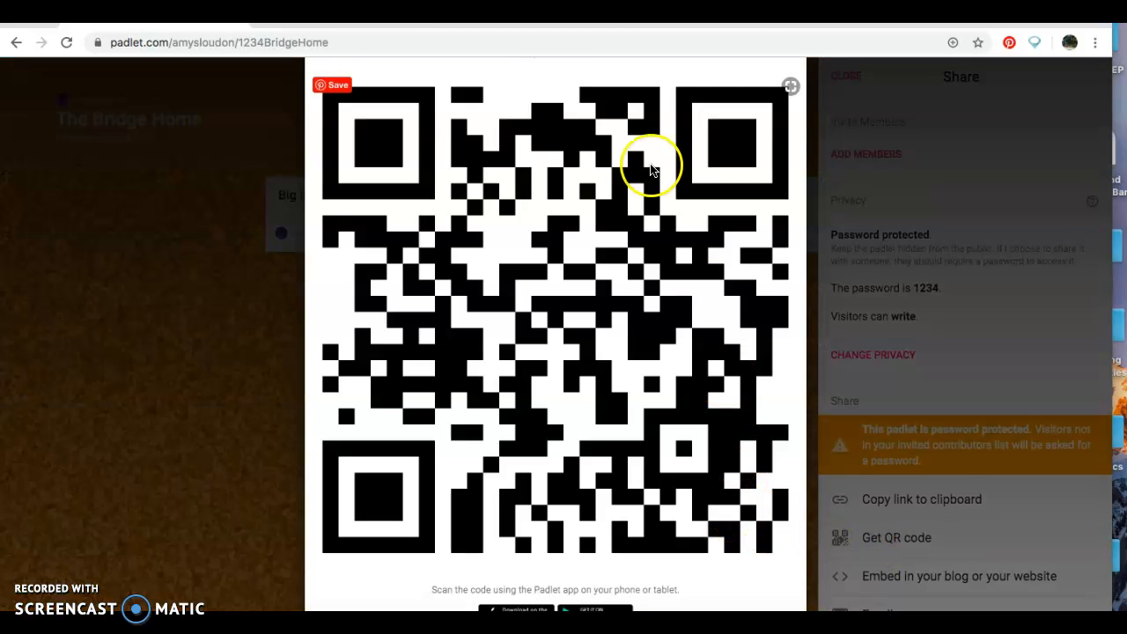
pyautogui.click(541, 324)
# - Dismiss the QR code and Share panel to reveal the board with its anonymous comments
pyautogui.click(212, 328)
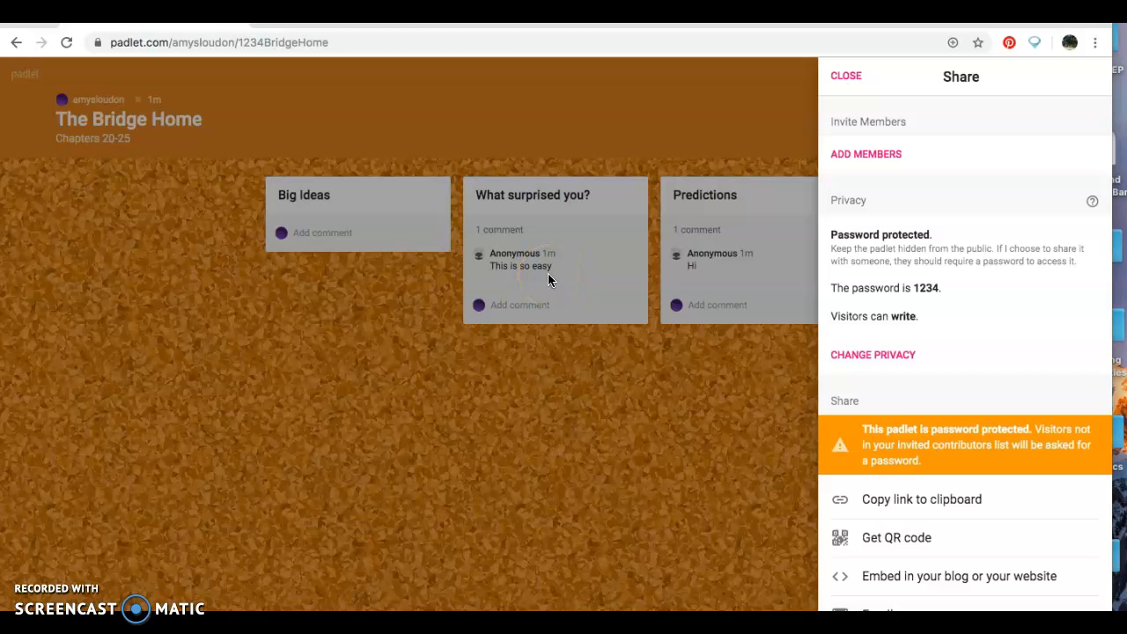
pyautogui.click(565, 396)
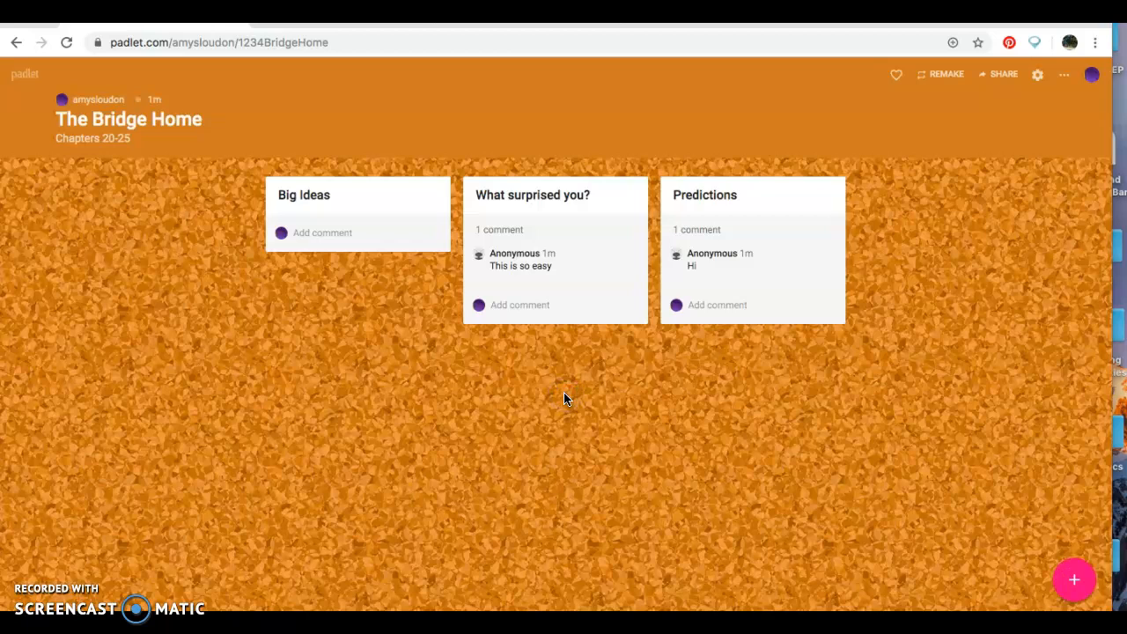